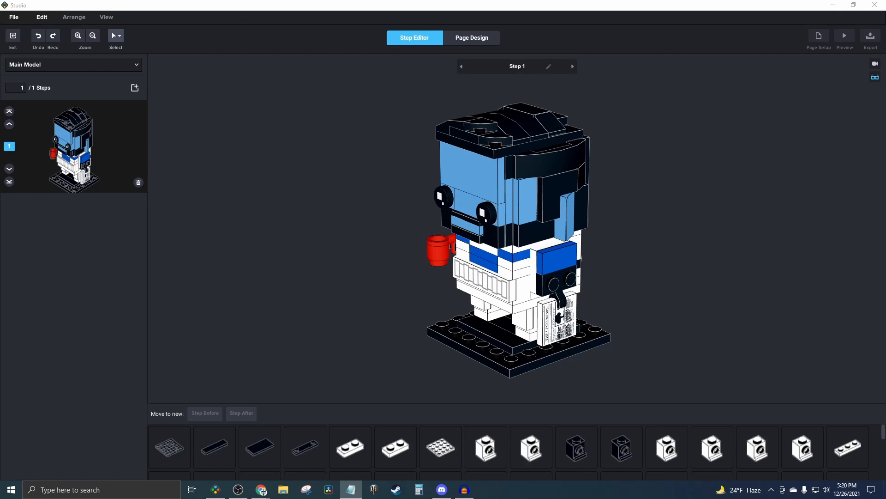
Exit to the model editor and reopen the Thrawn model in the instruction maker
click(13, 36)
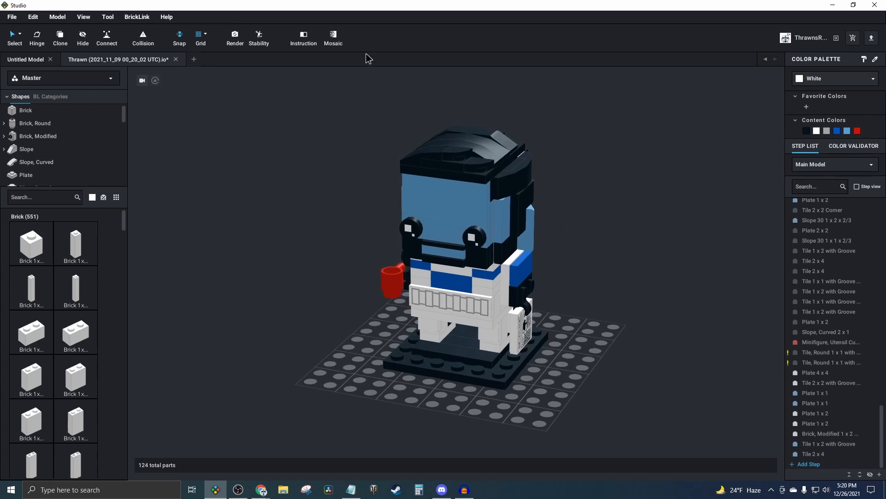
click(303, 39)
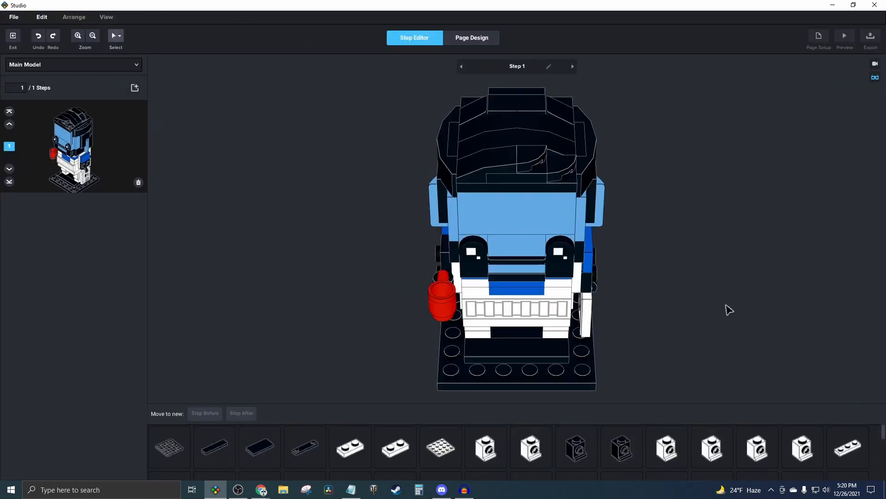
right_click(682, 321)
click(690, 281)
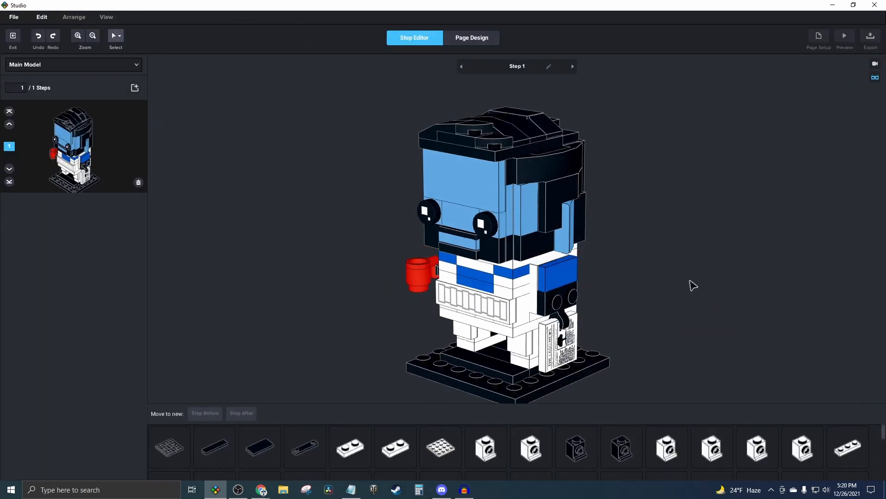
right_drag(678, 280, 689, 284)
scroll(681, 280, down, 1)
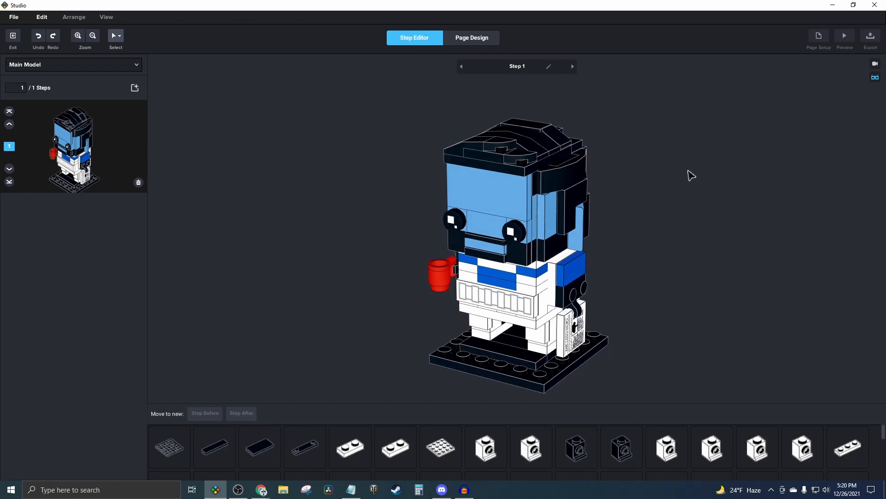
right_drag(674, 234, 679, 236)
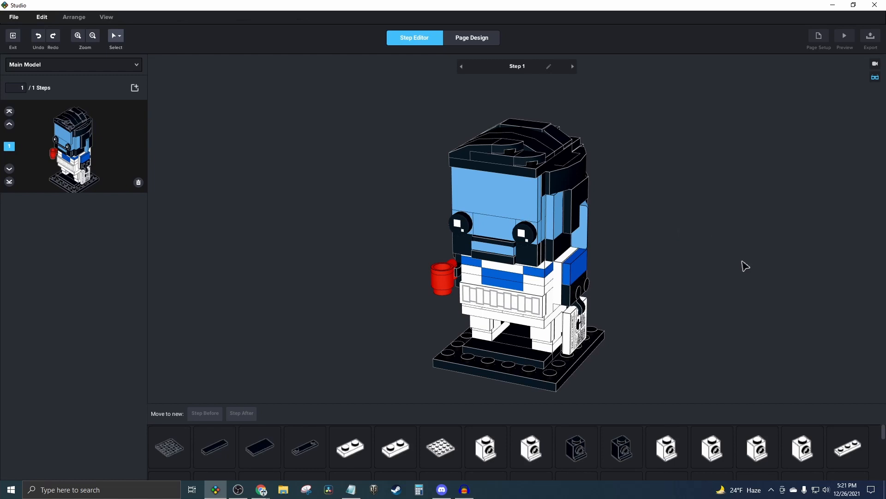
Move the three black hair pieces at the front top of the head into a new step after the current one
mouse_move(716, 275)
right_down()
mouse_move(655, 272)
mouse_move(699, 277)
right_up()
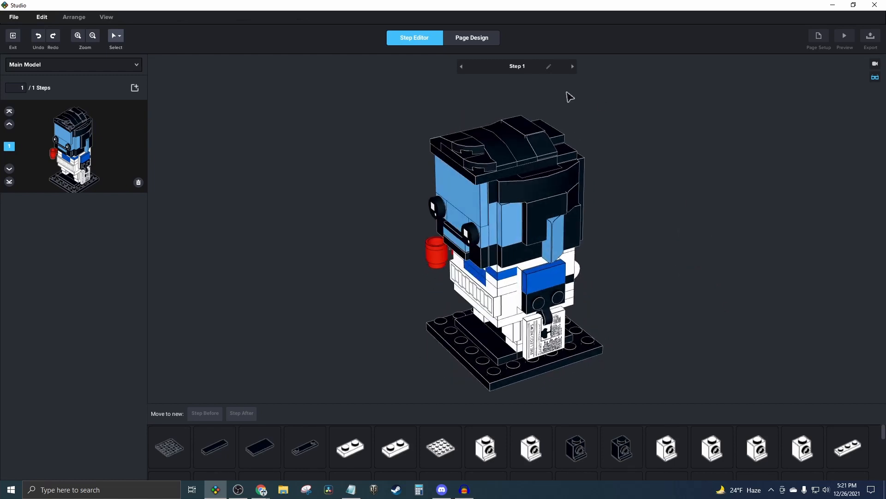
right_drag(663, 186, 665, 218)
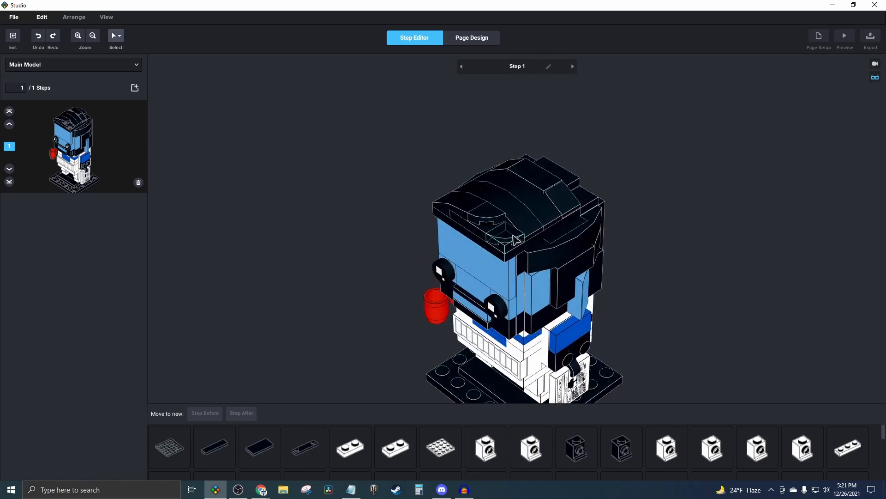
click(497, 219)
ctrl+click(495, 215)
ctrl+click(462, 206)
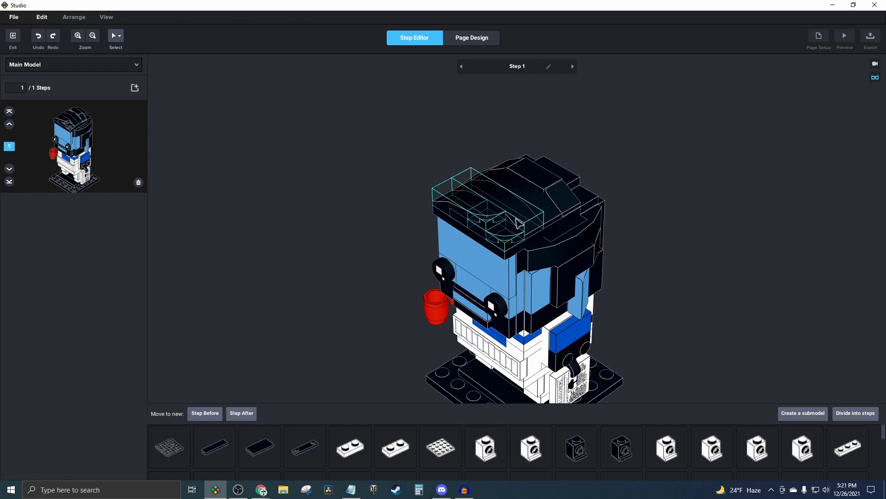
right_drag(698, 214, 696, 217)
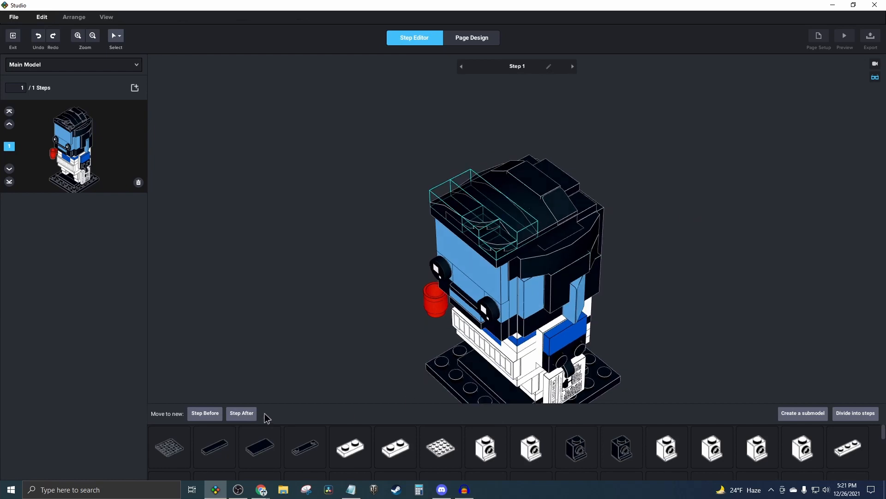
click(245, 409)
Move the remaining curved and raised black hair pieces on top of the head into a new step after step 1
middle_drag(384, 295, 341, 316)
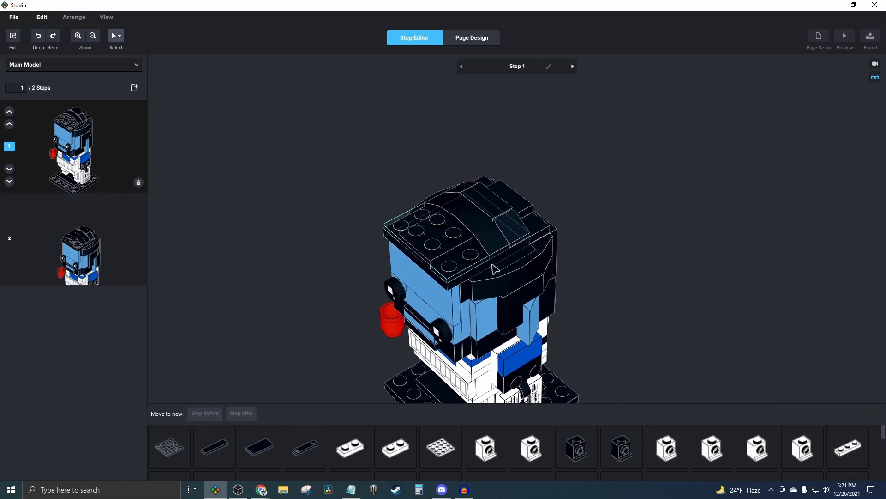
click(484, 241)
ctrl+click(509, 233)
ctrl+click(462, 190)
ctrl+click(505, 192)
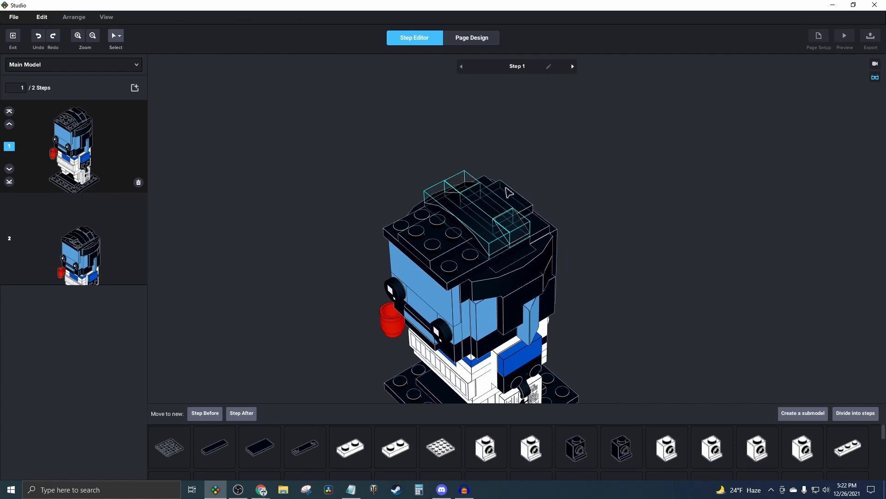
right_drag(590, 370, 566, 367)
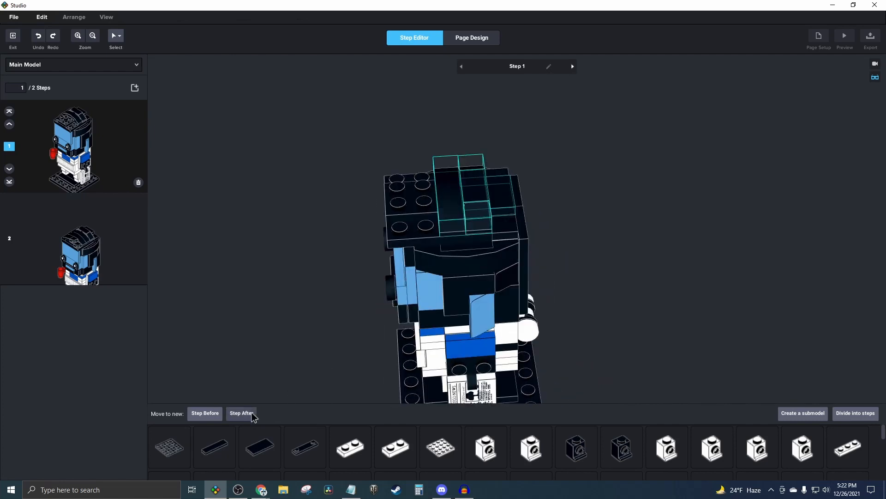
click(249, 413)
Try moving the black 4x4 plate on the head into a new step before step 1, and delete that new step
right_drag(284, 355, 306, 349)
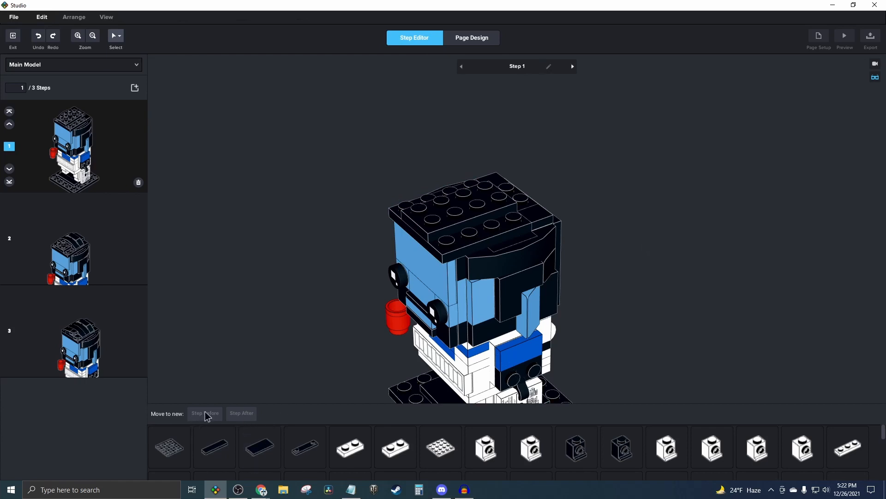
click(477, 239)
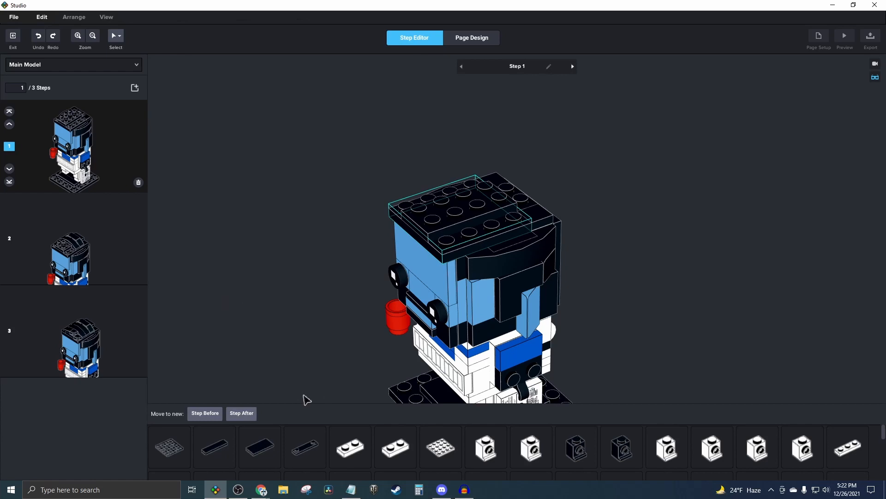
click(213, 413)
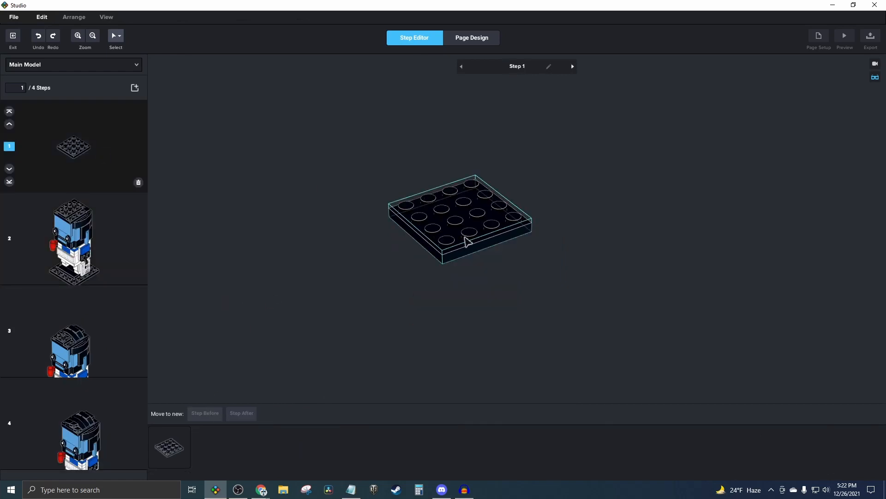
click(112, 245)
click(132, 184)
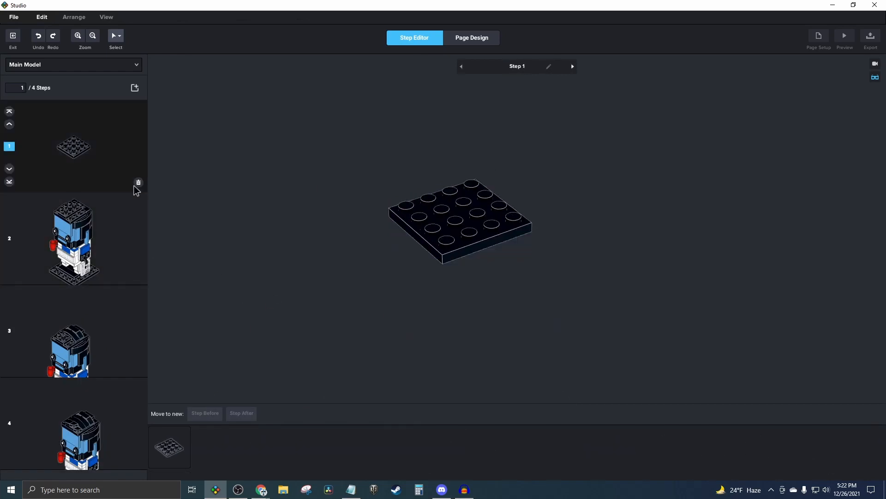
click(139, 182)
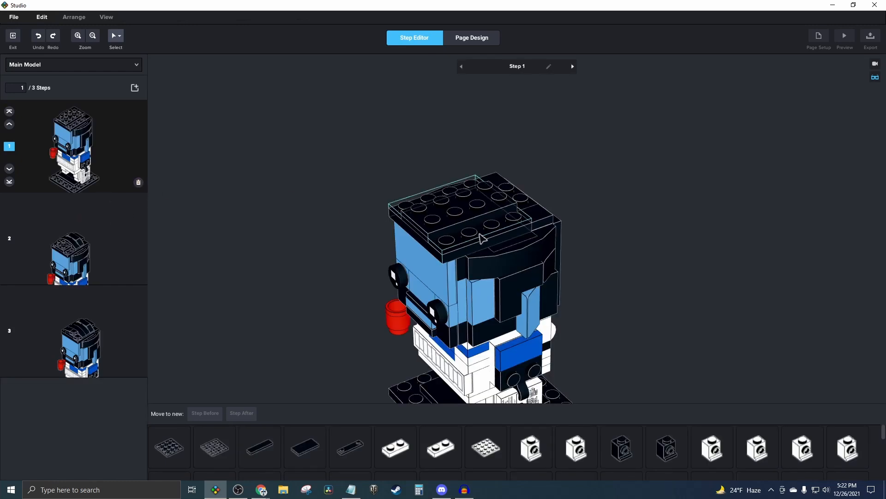
Move the two black plates covering the top of the head into a new step after step 1
right_drag(479, 233, 537, 228)
click(453, 215)
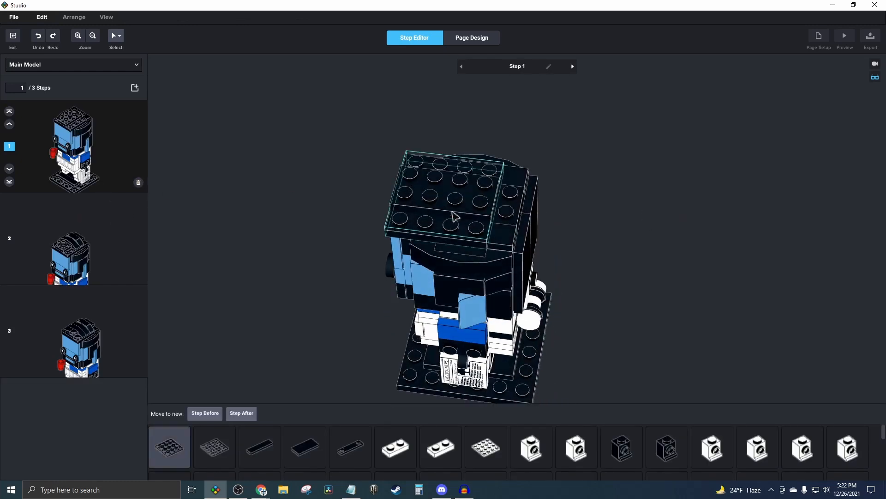
click(241, 413)
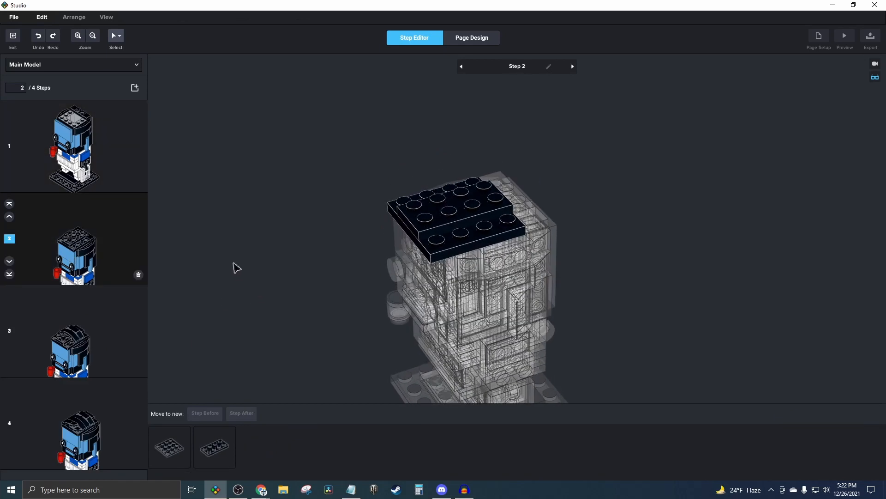
Shift the main model step down one place in the step order and bring it back up to first
click(81, 167)
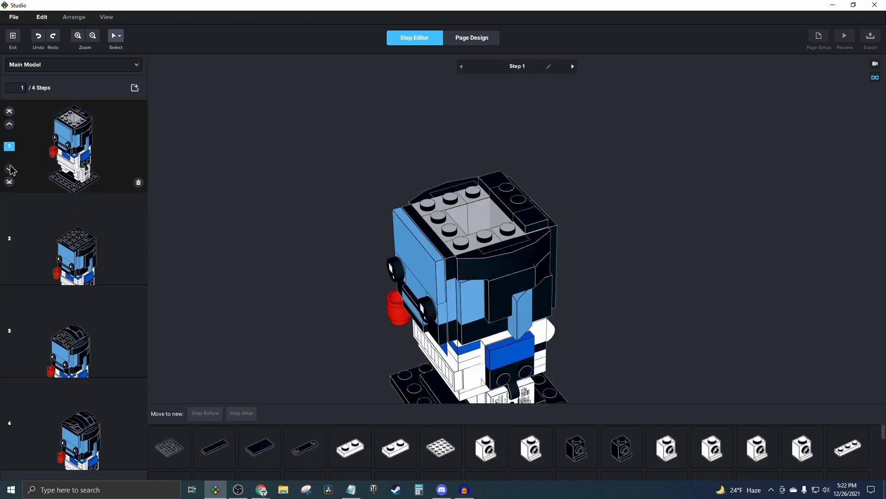
click(10, 170)
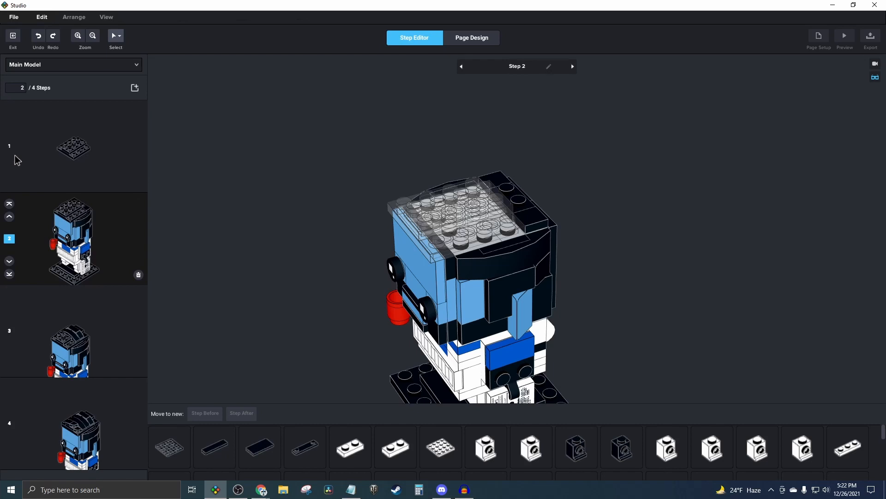
click(10, 218)
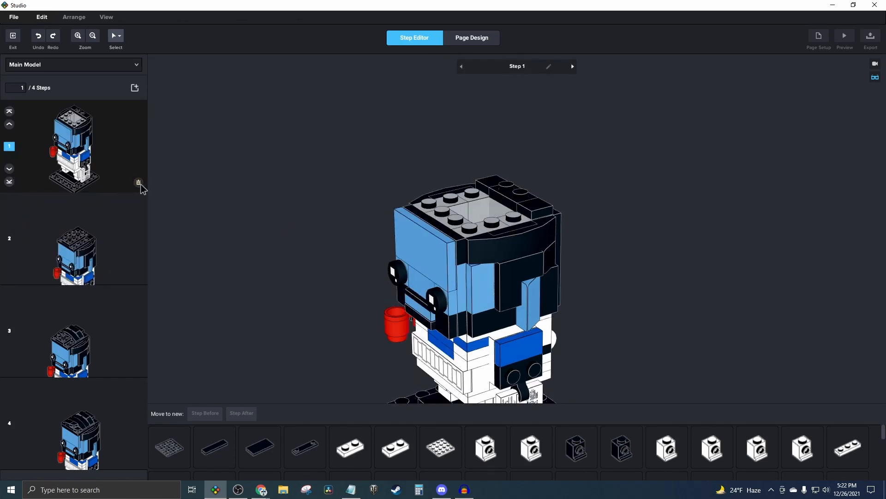
Move the black pieces along the back top edge of the head into a new step after step 1
right_drag(237, 266, 232, 266)
right_drag(342, 275, 345, 263)
right_drag(615, 211, 548, 225)
click(499, 197)
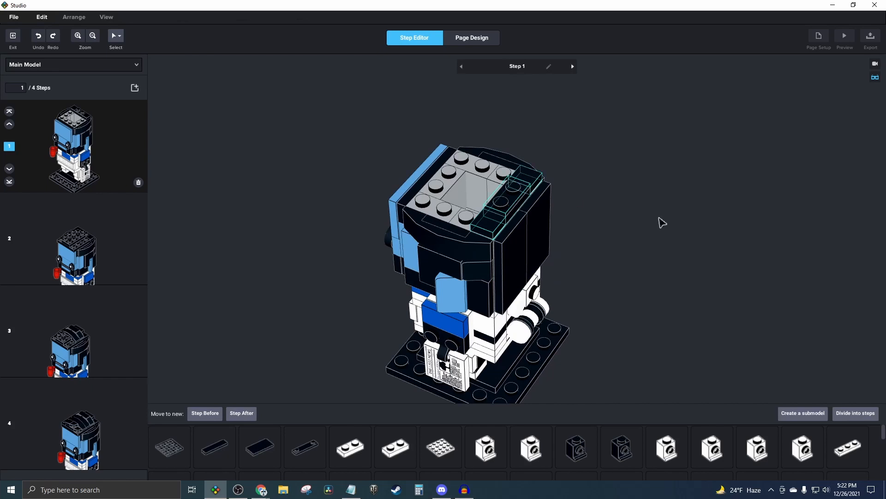
right_drag(602, 252, 620, 250)
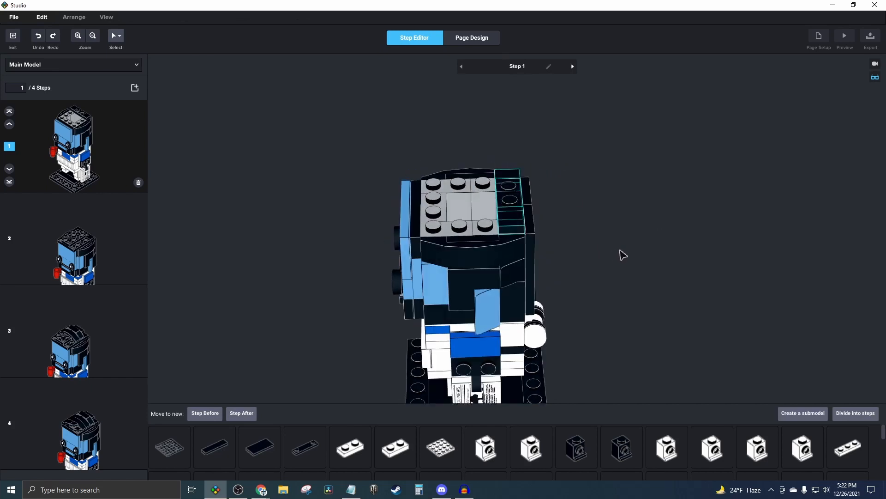
middle_drag(616, 287, 609, 265)
ctrl+click(521, 364)
click(244, 417)
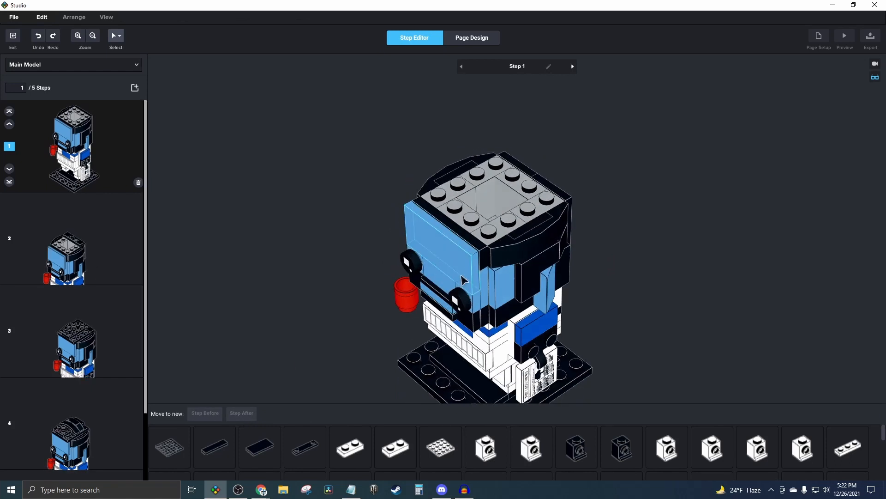
Move the blue forehead piece, both eyes and the black pieces below them into a new step after step 1
right_drag(637, 336, 631, 313)
middle_drag(639, 332, 644, 313)
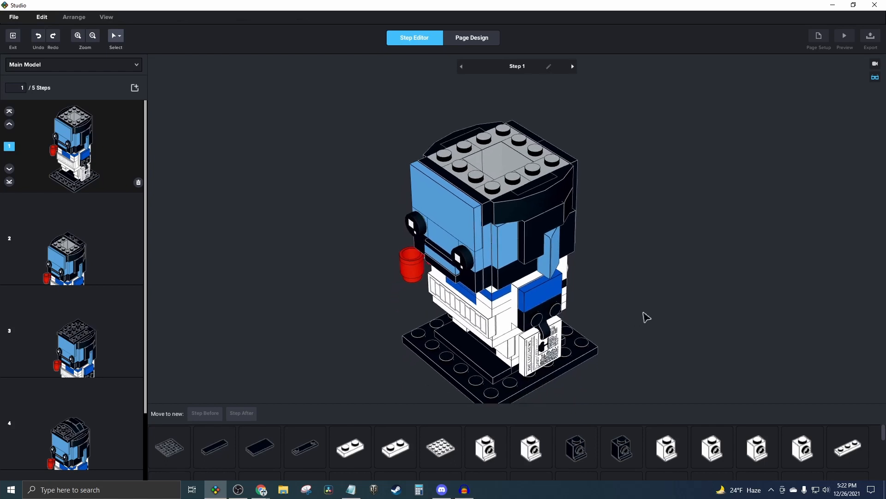
right_drag(647, 317, 653, 315)
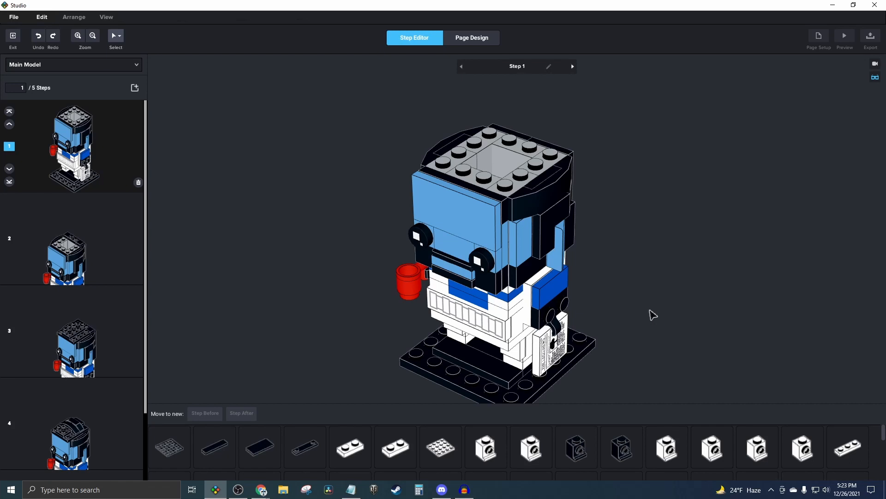
right_drag(671, 335, 688, 322)
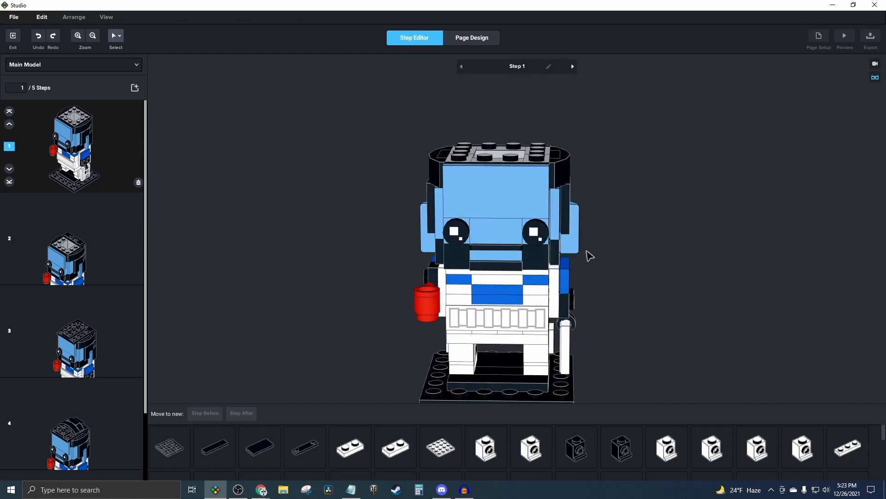
click(512, 201)
ctrl+click(537, 225)
ctrl+click(463, 234)
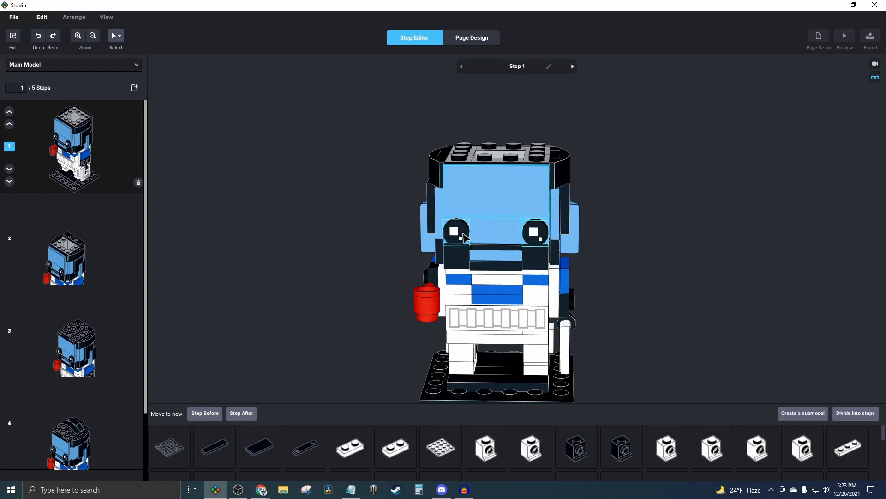
ctrl+click(531, 260)
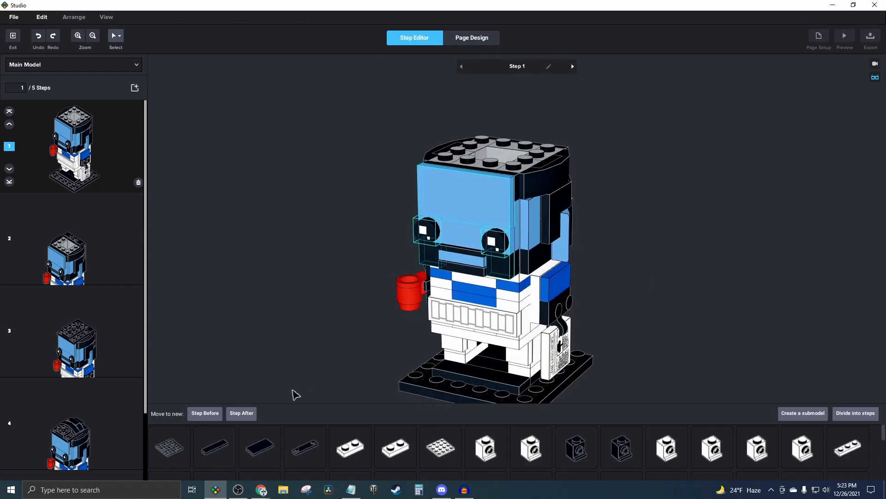
click(242, 413)
Move the protruding blue pieces in the middle of the face into a new step after step 1
scroll(355, 358, up, 2)
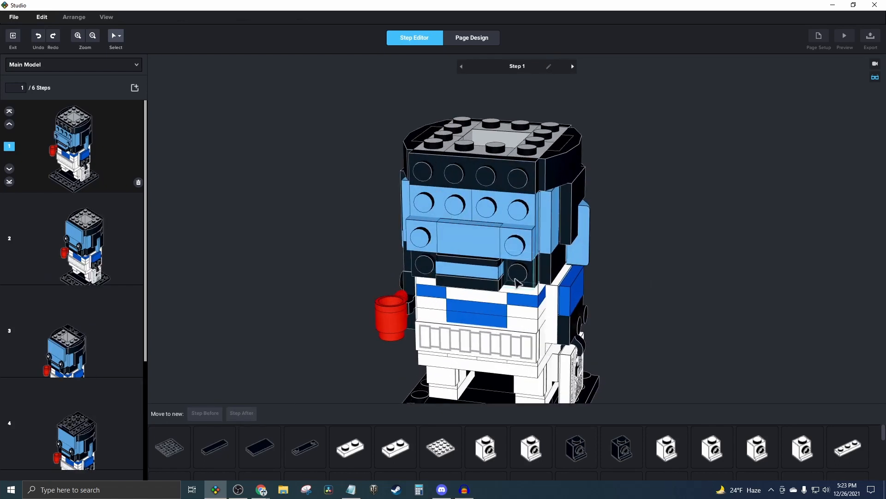
click(515, 255)
ctrl+click(465, 245)
click(240, 412)
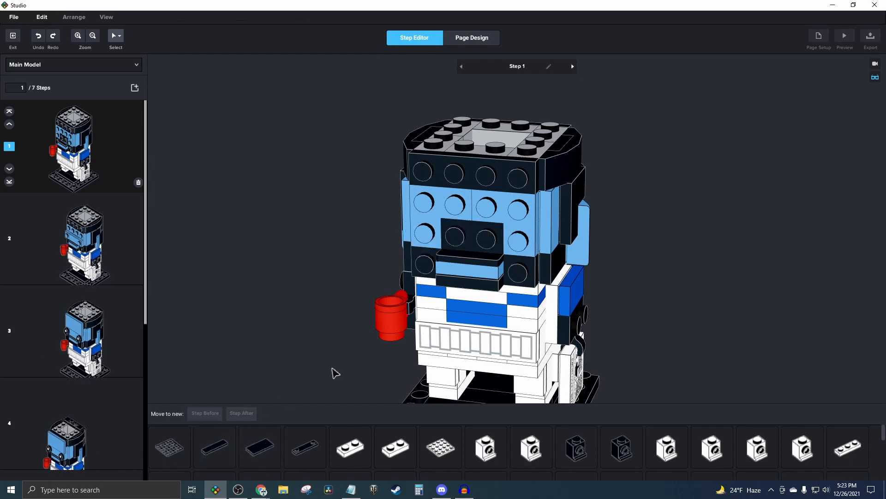
Move the black and blue studded plates covering the front of the face into a new step after step 1
click(510, 270)
ctrl+click(478, 183)
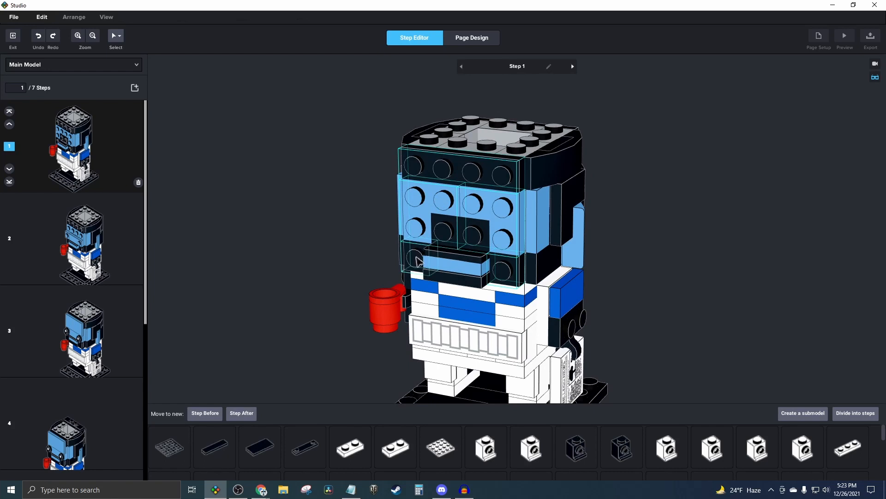
click(241, 413)
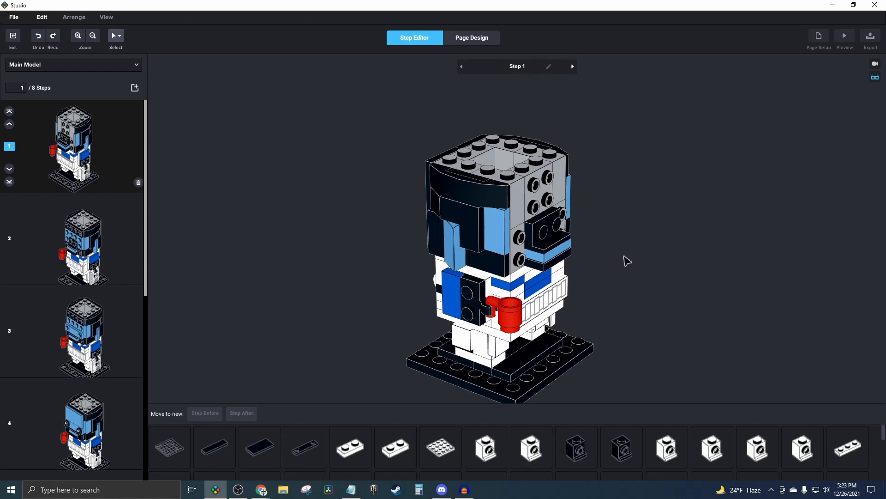
Move the outer black and blue pieces on the mug side of the head, and the plates beneath them, into two new steps after step 1
click(485, 262)
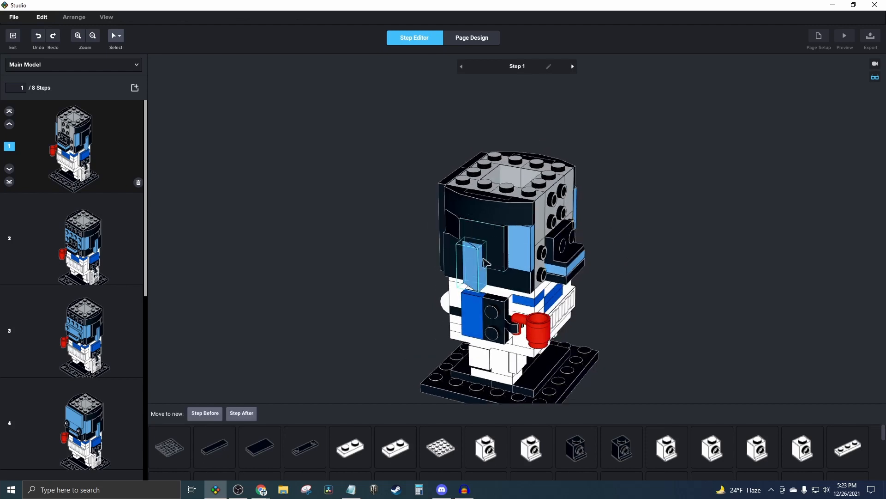
ctrl+click(498, 242)
ctrl+click(503, 215)
ctrl+click(527, 258)
ctrl+click(516, 277)
right_drag(491, 275, 516, 236)
click(516, 236)
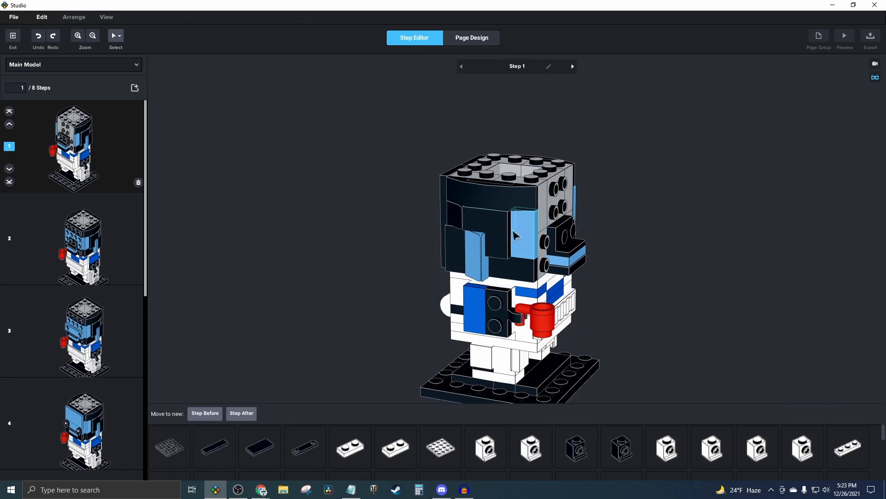
ctrl+click(493, 226)
ctrl+click(457, 221)
ctrl+click(474, 248)
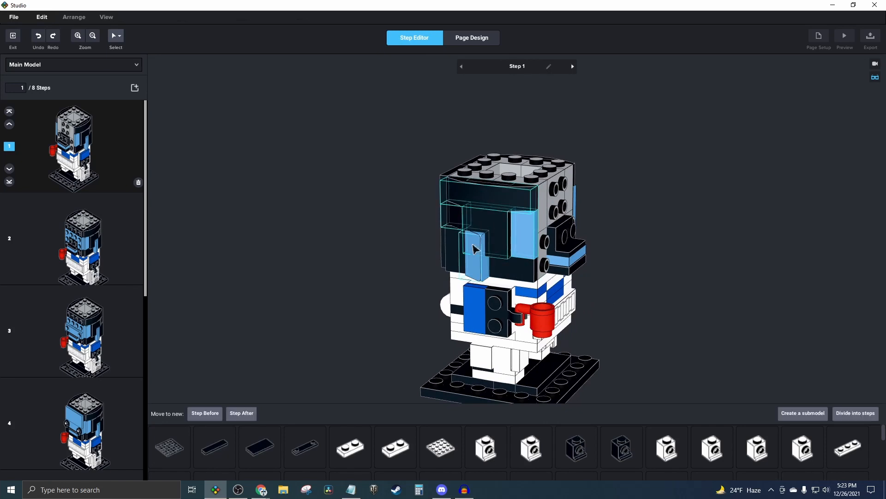
click(252, 412)
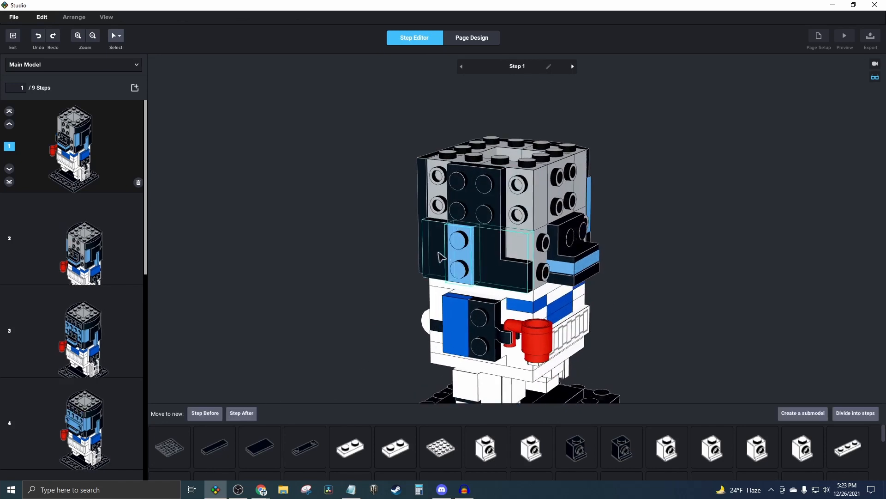
click(246, 414)
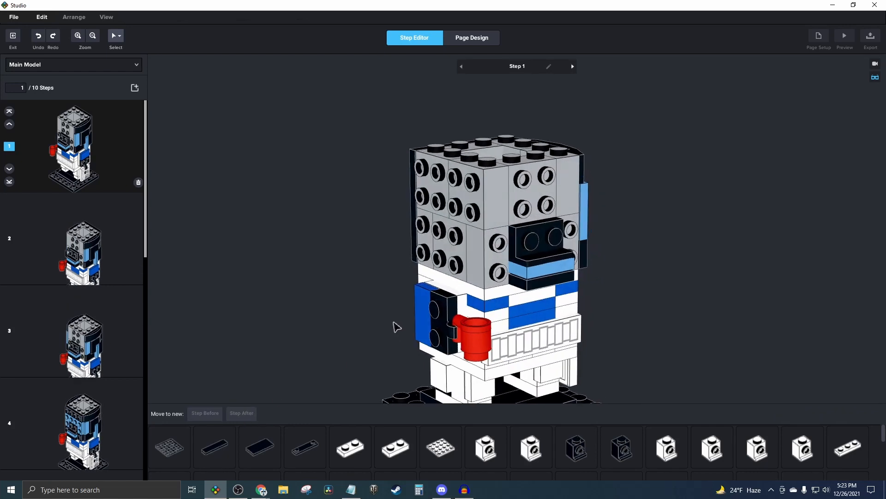
Move the outer black and blue pieces on the newspaper side of the head into a new step after step 1
right_drag(396, 326, 350, 331)
right_drag(820, 326, 646, 289)
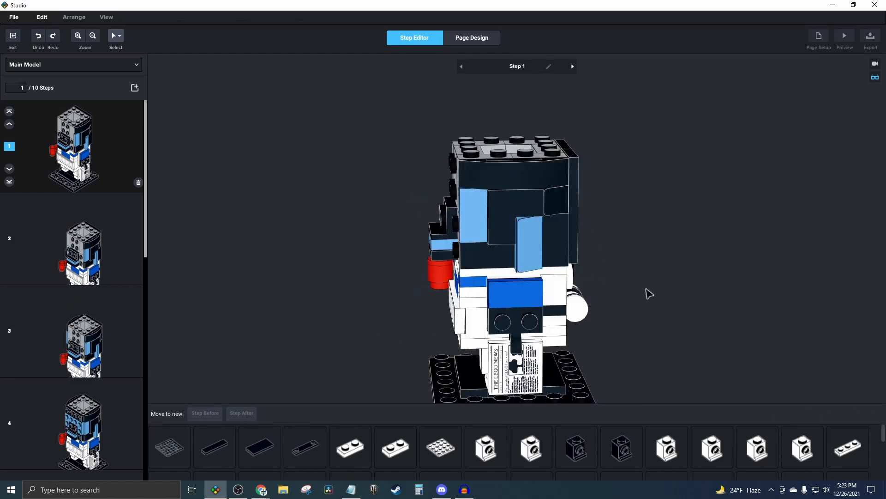
click(557, 230)
ctrl+click(540, 229)
ctrl+click(555, 199)
ctrl+click(524, 199)
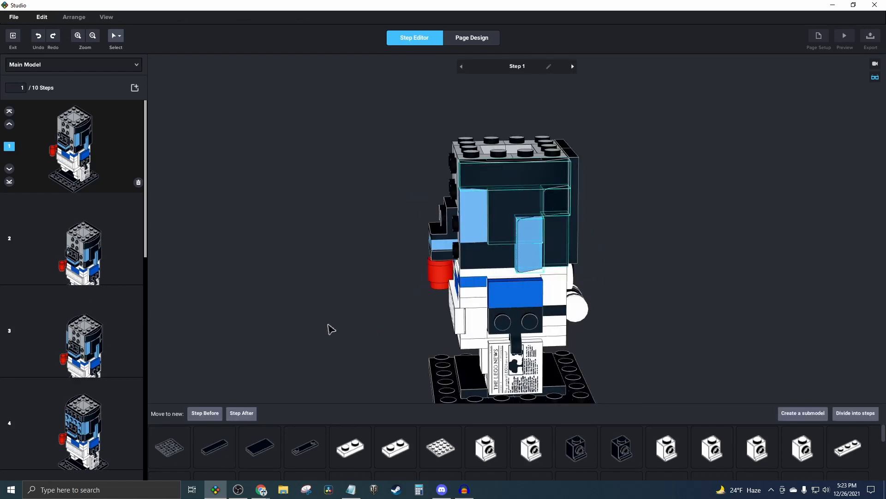
click(244, 413)
Move the black and blue plates covering the newspaper side of the head into a new step after step 1
ctrl+click(502, 245)
ctrl+click(485, 214)
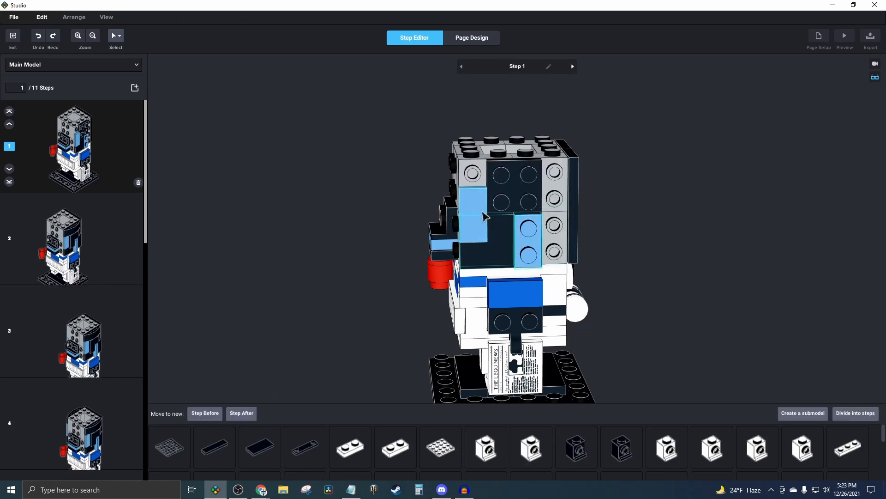
ctrl+click(500, 195)
click(249, 417)
Move the two tall black panels on the back of the head into a new step after step 1
right_drag(665, 328, 593, 317)
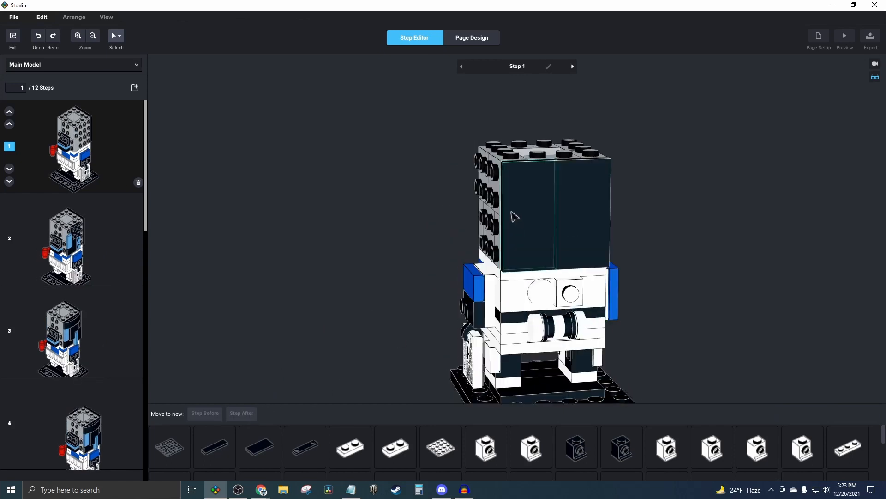
click(513, 216)
ctrl+click(548, 232)
click(243, 415)
Move the upper-layer grey bricks on the newspaper side and adjoining front of the head into a new step after step 1
right_drag(335, 321, 378, 336)
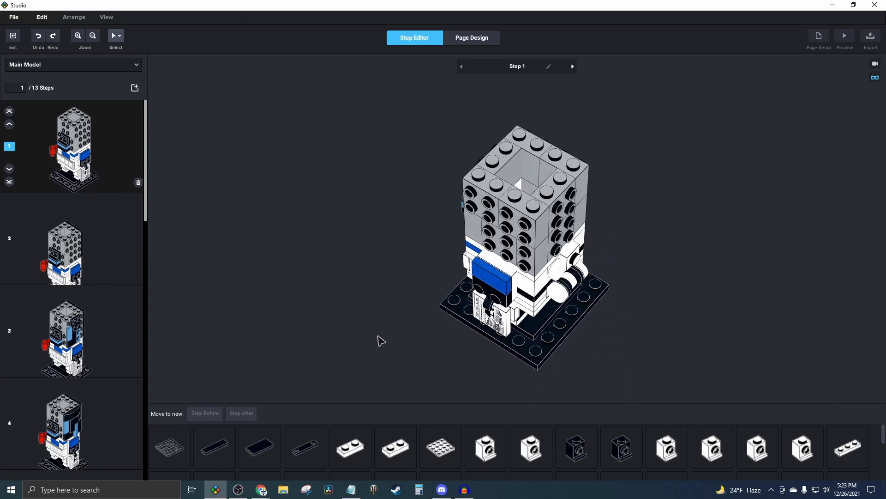
click(517, 221)
ctrl+click(481, 203)
ctrl+click(493, 169)
right_drag(625, 292, 336, 392)
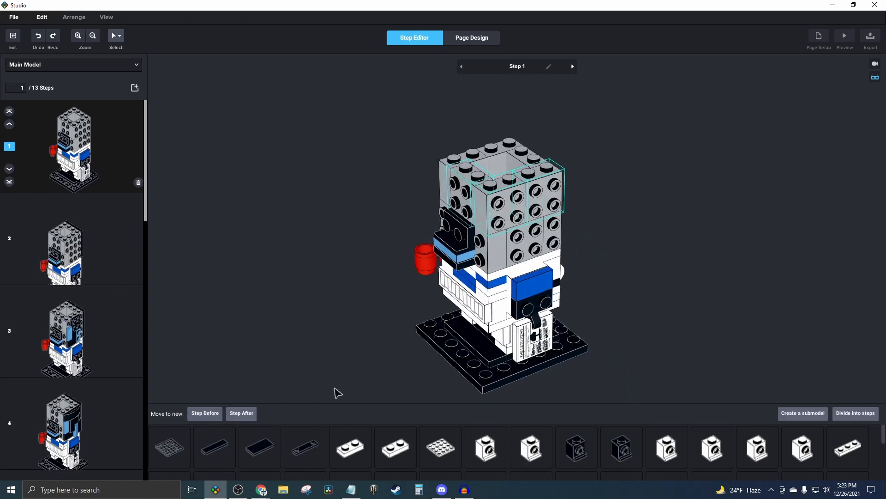
click(242, 413)
Move the remaining upper-layer grey bricks, on the mug side of the head, into a new step after step 1
right_drag(356, 362, 404, 360)
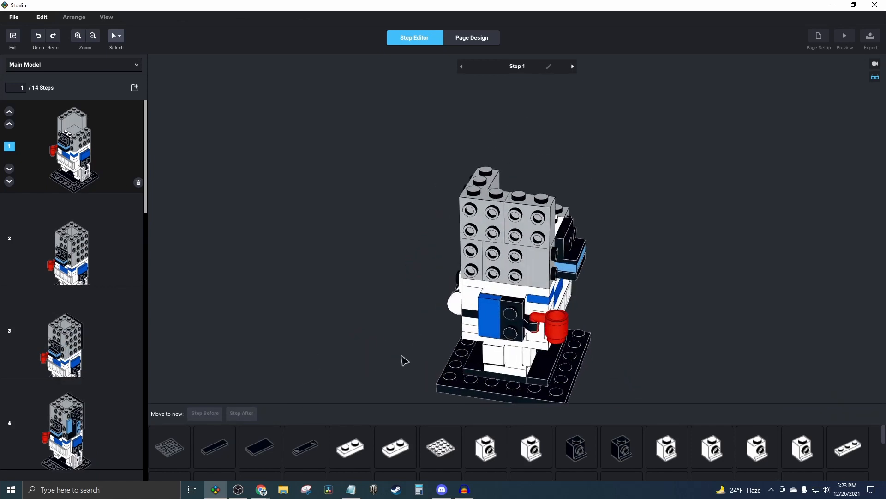
click(528, 224)
ctrl+click(487, 217)
ctrl+click(481, 179)
right_drag(375, 283, 407, 289)
click(253, 407)
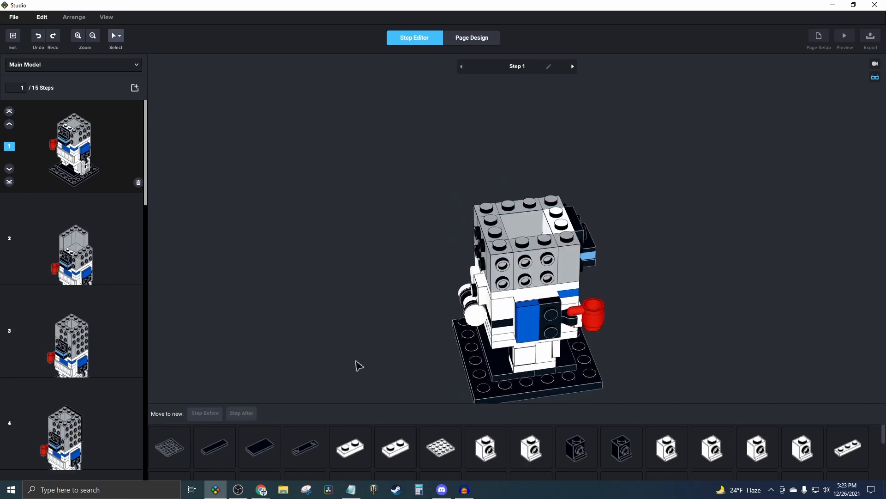
Move the lower-layer grey studded bricks on the newspaper side and back of the head into a new step after step 1
right_drag(356, 364, 455, 361)
click(574, 224)
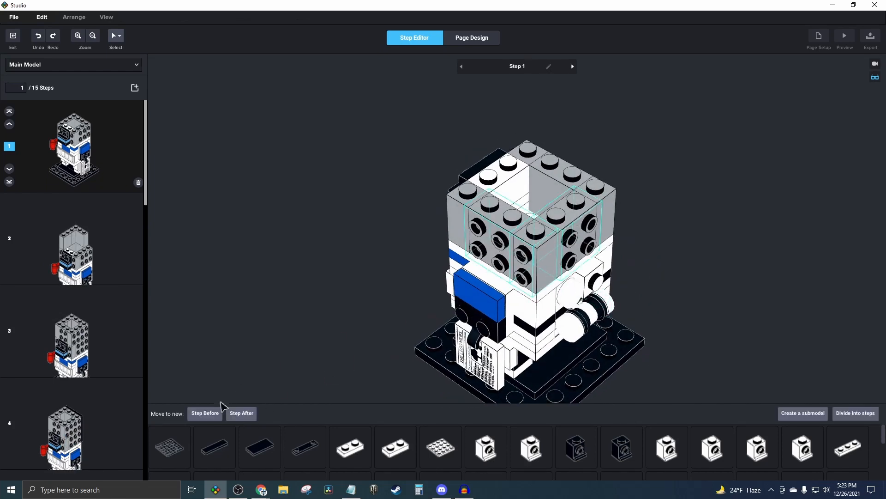
click(241, 413)
Move the remaining grey bricks along the mug side and at the front corner of the head into a new step after step 1
right_drag(385, 387, 579, 253)
click(578, 236)
ctrl+click(492, 279)
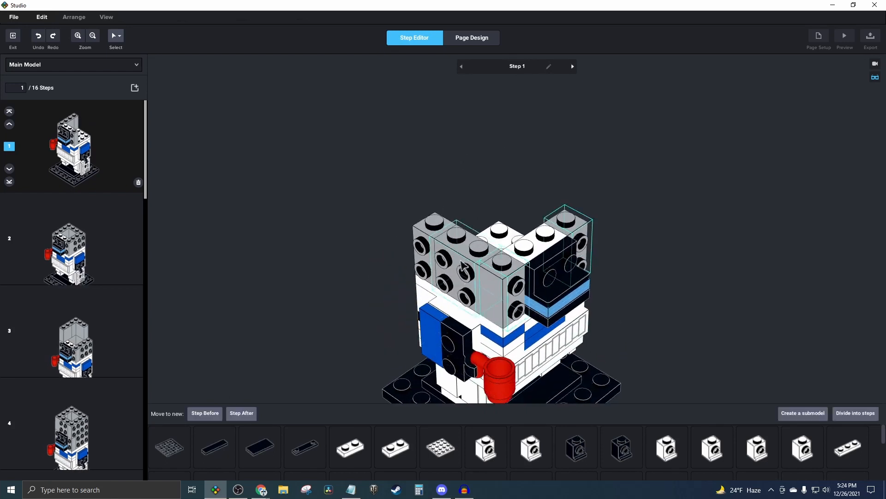
ctrl+click(462, 262)
ctrl+click(427, 239)
click(244, 414)
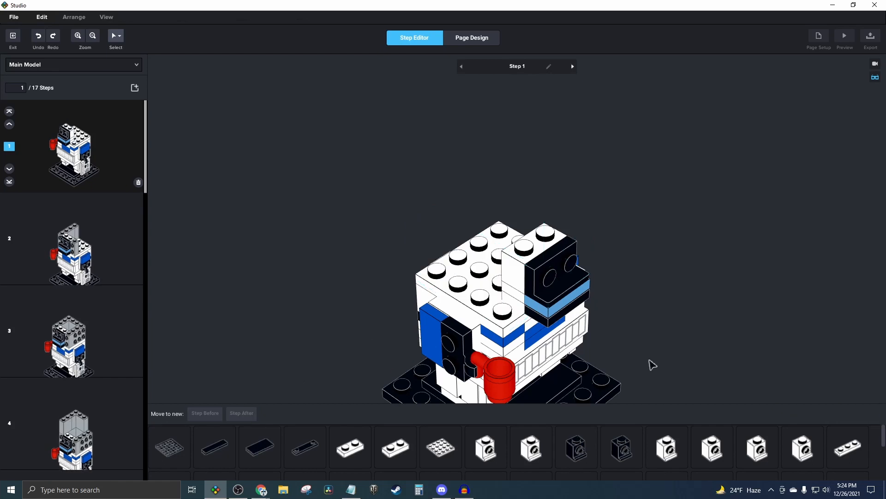
Group the white, black and blue face block into a submodel with the default name and move it into a new step after step 1
right_drag(651, 364, 641, 337)
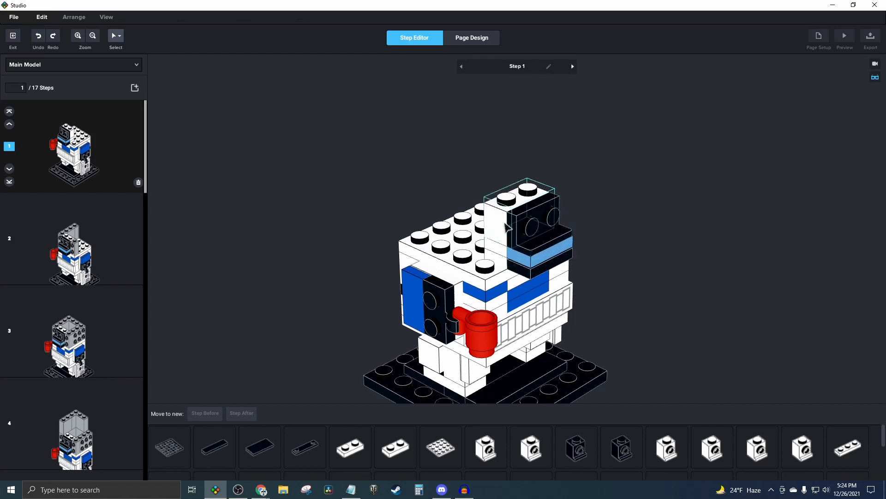
right_drag(640, 284, 665, 271)
drag(619, 162, 524, 227)
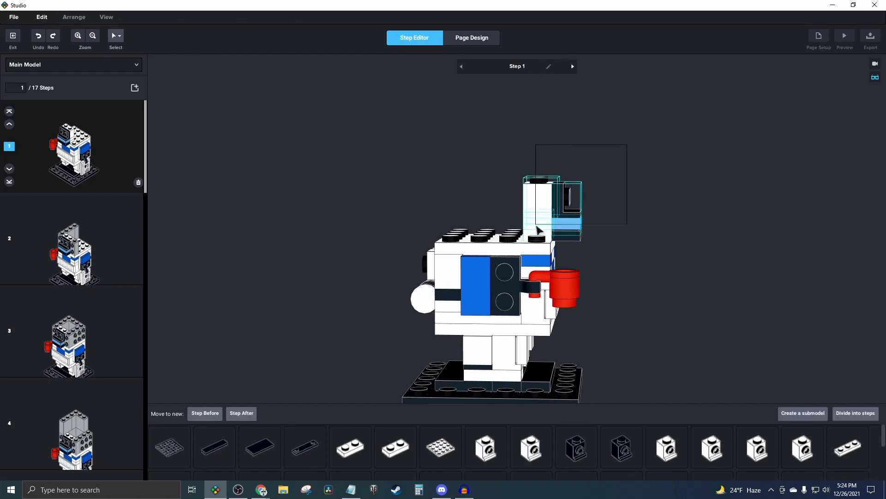
right_drag(698, 302, 684, 319)
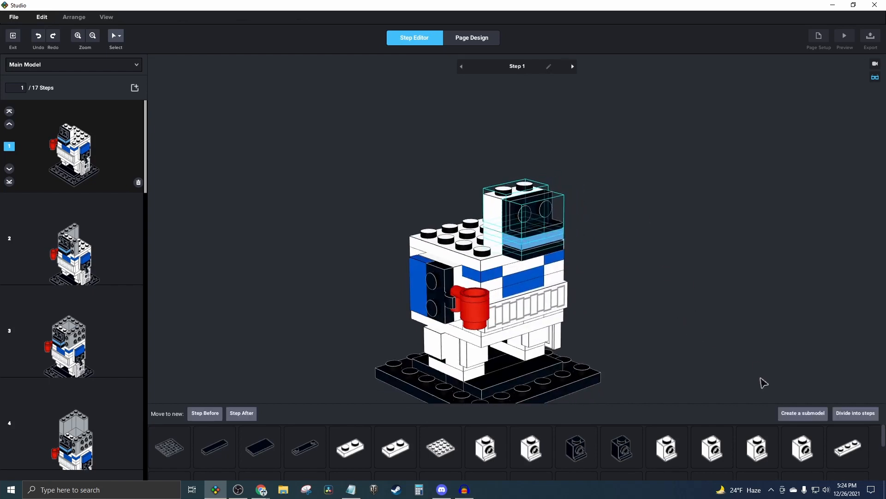
click(794, 414)
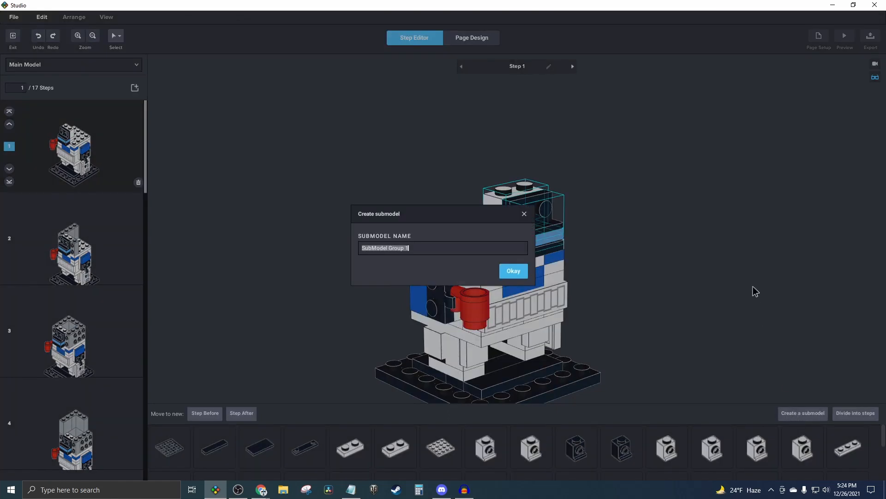
click(513, 272)
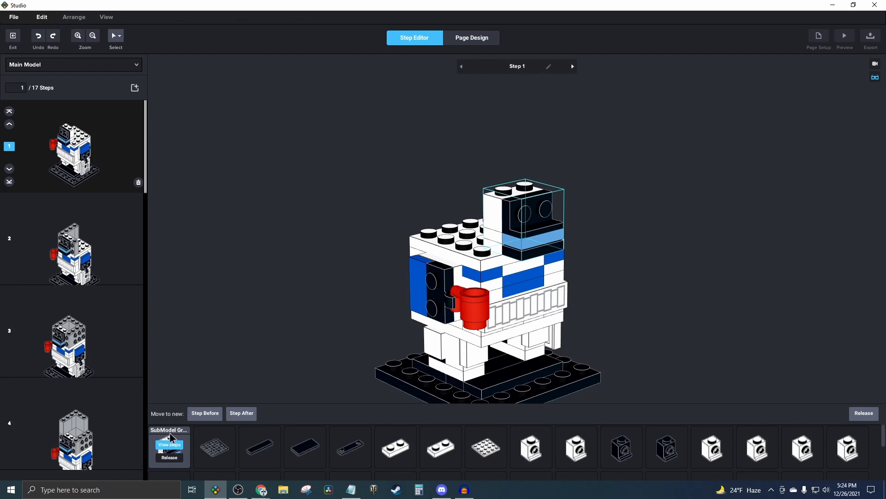
click(243, 414)
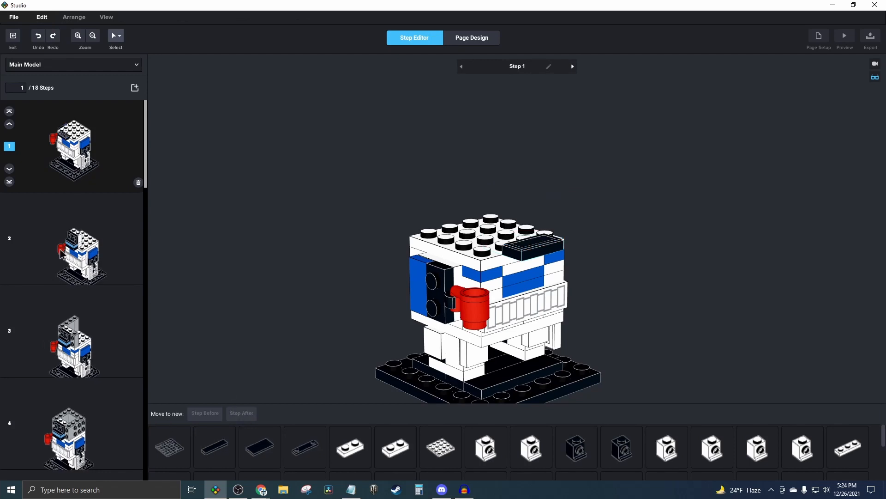
Move the black tile left at the front of the body from step 1 into step 2
click(108, 176)
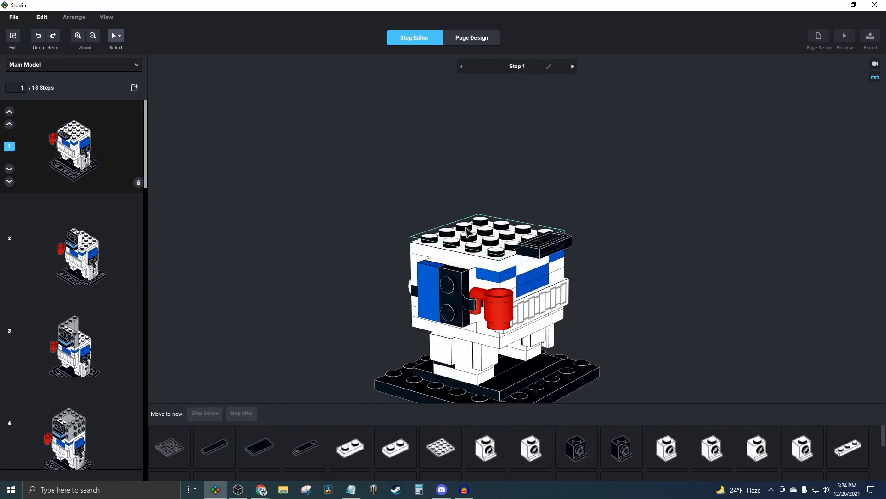
click(116, 244)
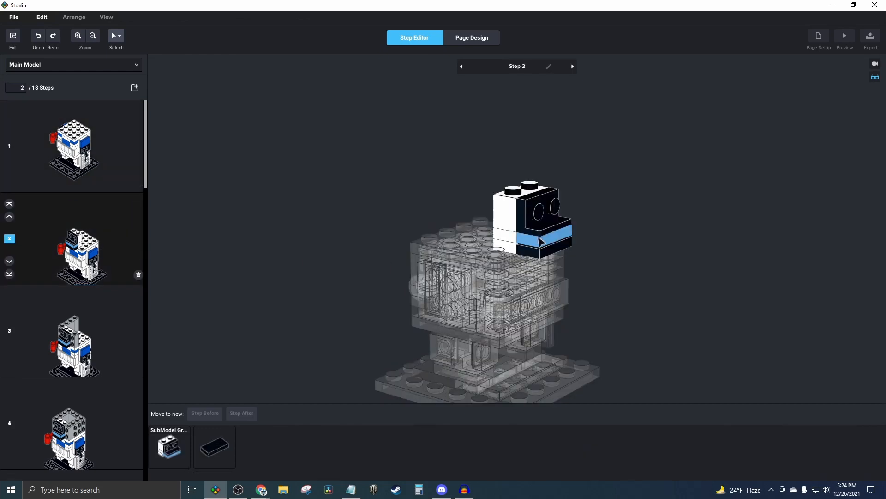
Release the face submodel and create it again from all six parts, including the black tile, keeping the default name
click(531, 203)
click(170, 458)
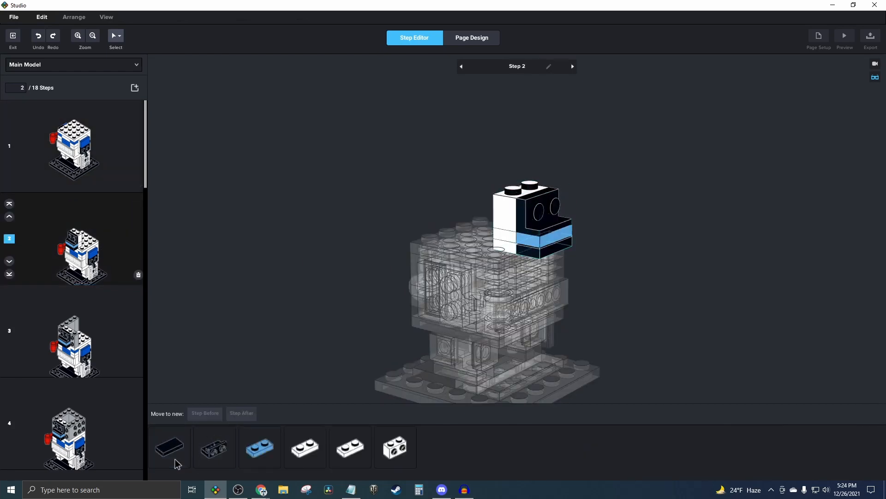
click(803, 413)
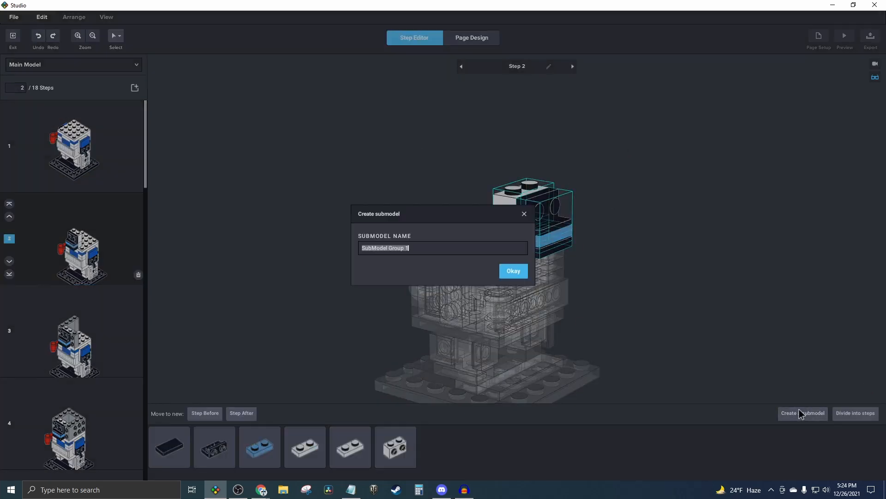
click(513, 270)
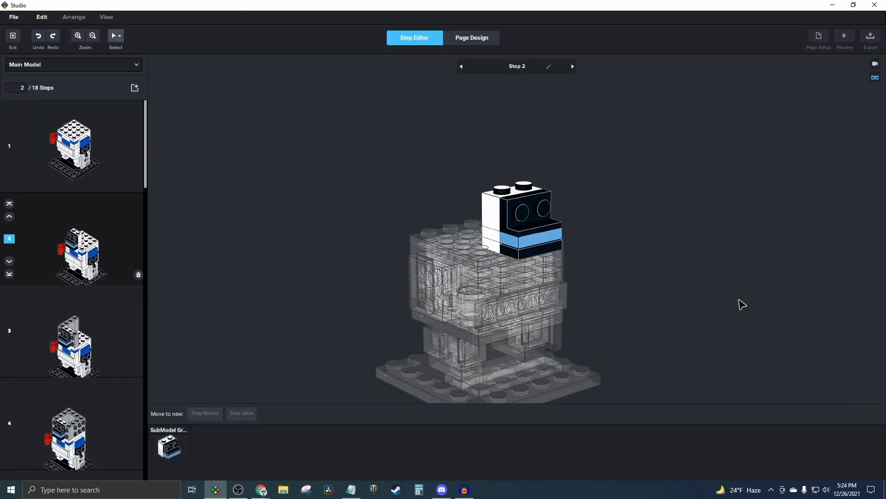
Open the face submodel's own steps, check its instruction page 2 in Page Design, and return to the Step Editor
click(170, 450)
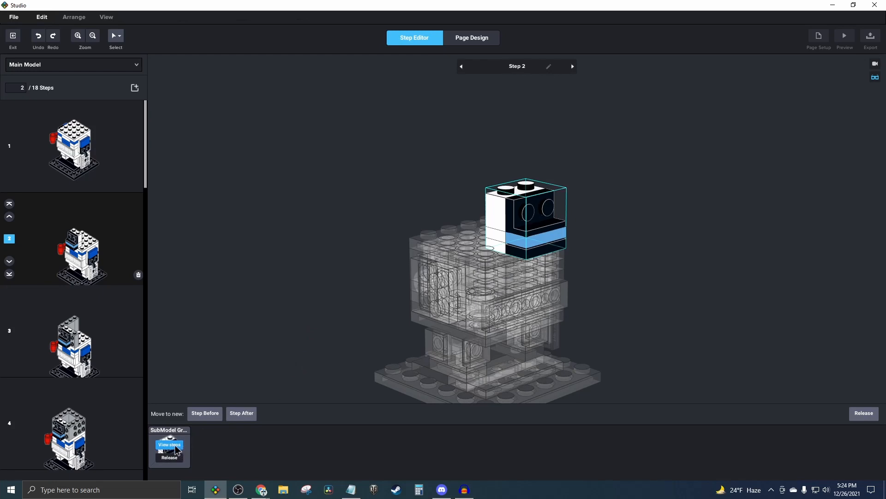
click(493, 36)
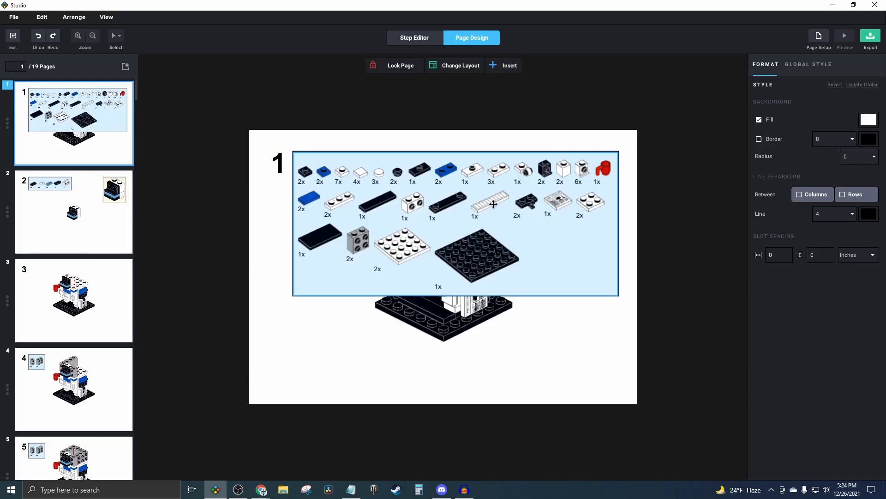
click(33, 200)
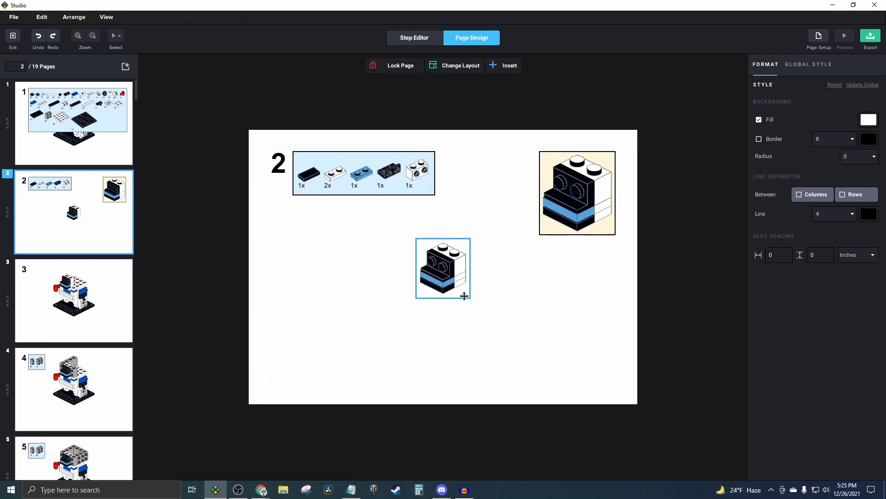
click(414, 38)
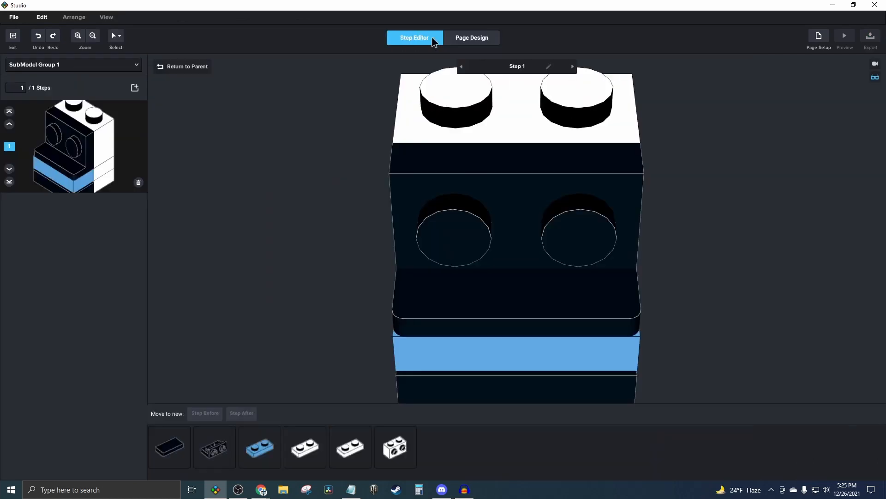
Move the submodel's bottom black tile and the lowest white plate into a new step after its step 1
scroll(668, 232, down, 4)
right_drag(653, 248, 685, 228)
right_drag(610, 331, 665, 328)
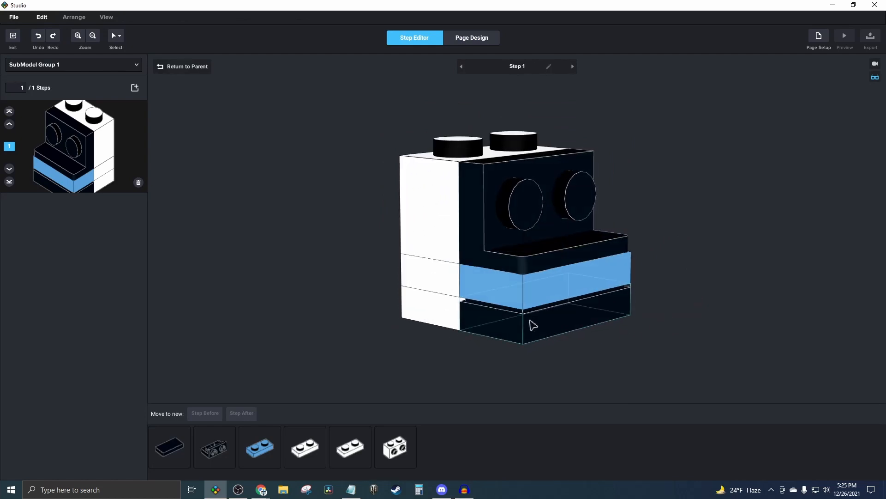
click(533, 334)
ctrl+click(452, 317)
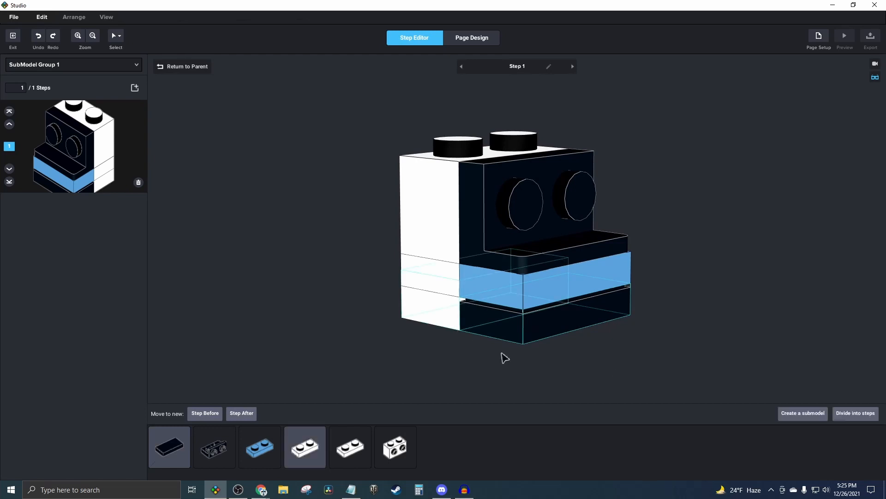
right_drag(504, 358, 279, 382)
click(240, 414)
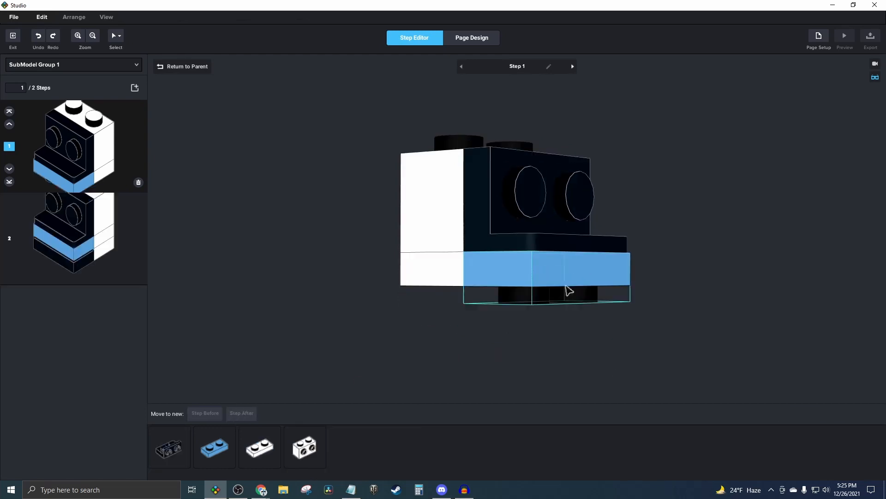
Move the submodel's blue plate and the white plate beside it into a new step after its step 1
click(569, 285)
ctrl+click(423, 277)
click(253, 413)
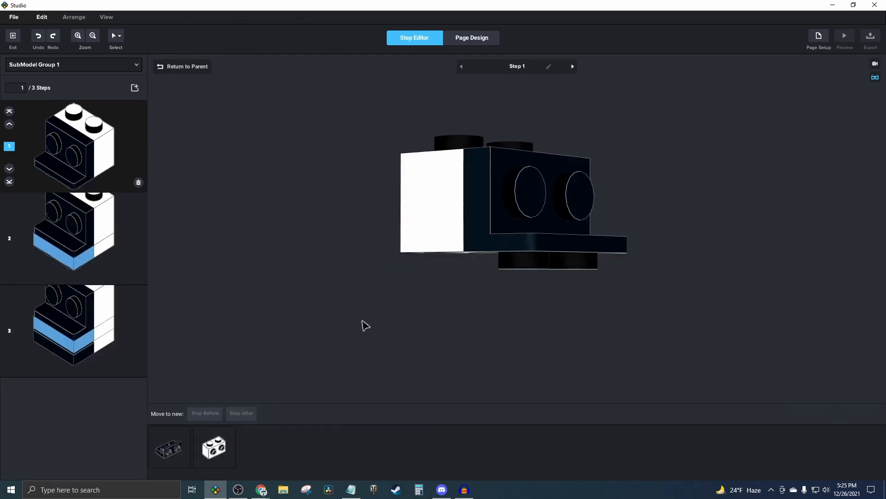
Move the submodel's black bracket into a new step after its step 1, and return to the main model
click(242, 413)
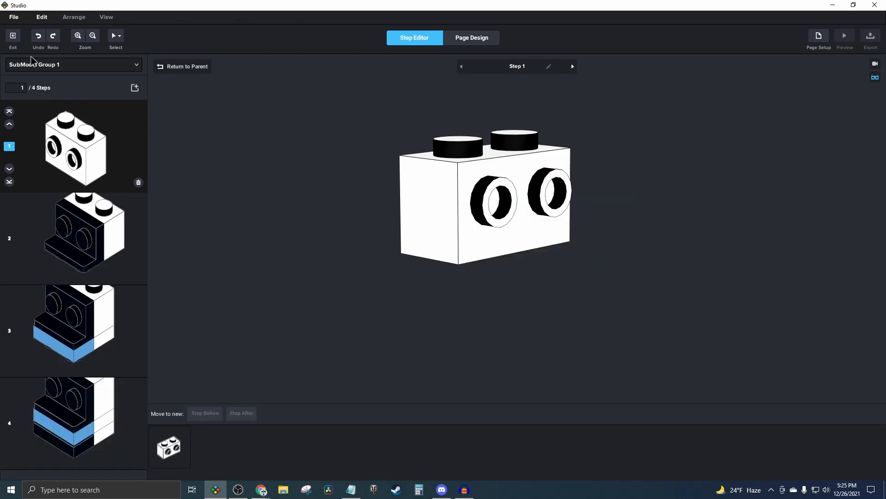
click(14, 16)
click(303, 180)
click(196, 73)
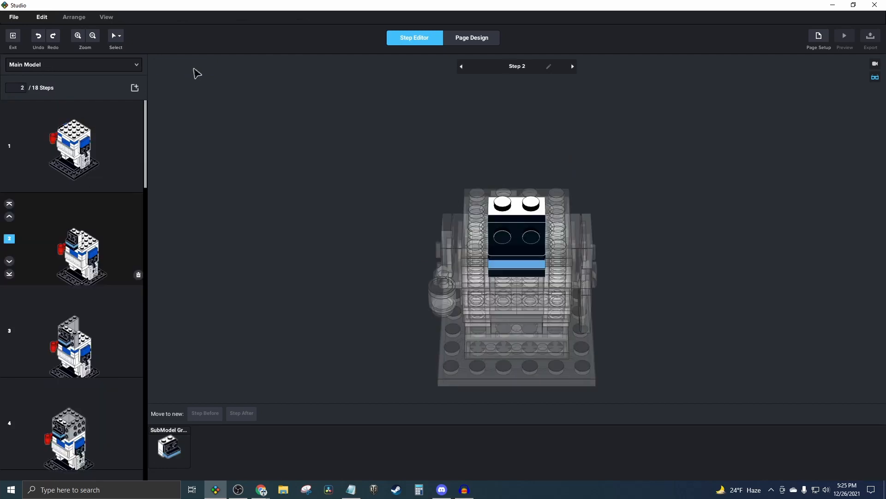
Examine the main model's step 1 from the front and its instruction page 1 with the parts list in Page Design
click(107, 164)
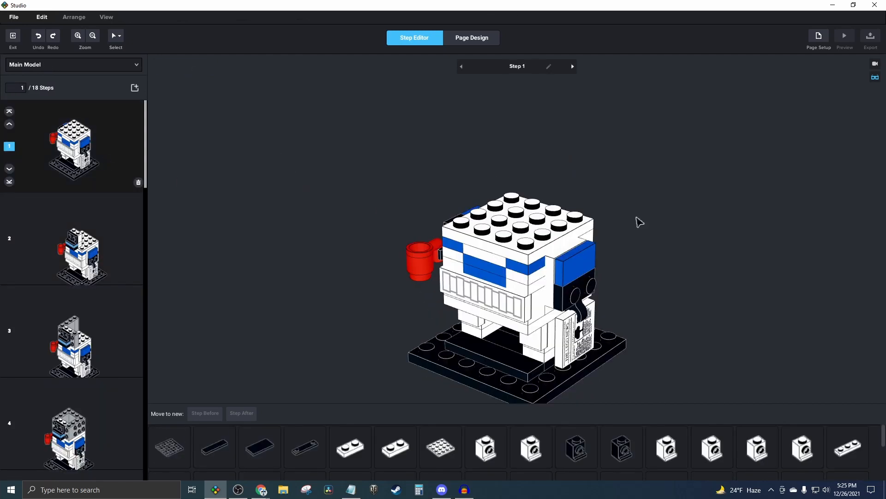
middle_drag(693, 291, 698, 254)
right_drag(697, 253, 724, 241)
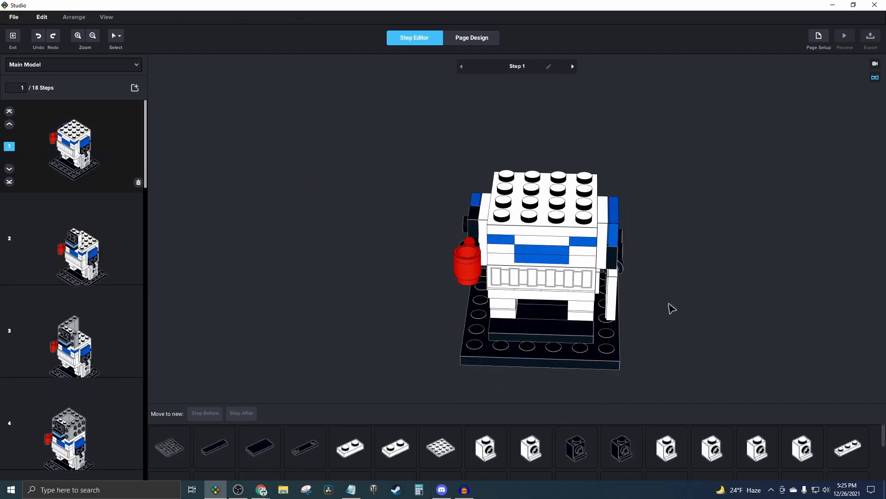
middle_drag(775, 328, 770, 363)
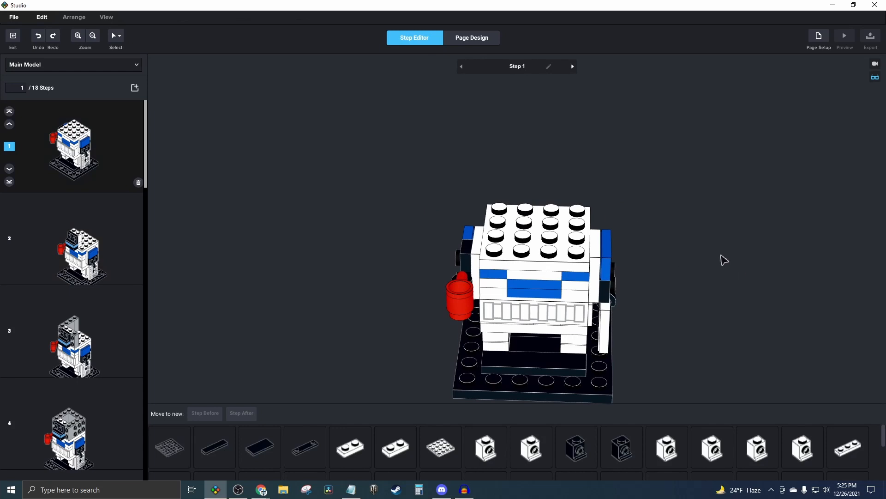
mouse_move(721, 255)
right_down()
mouse_move(718, 245)
mouse_move(726, 246)
right_up()
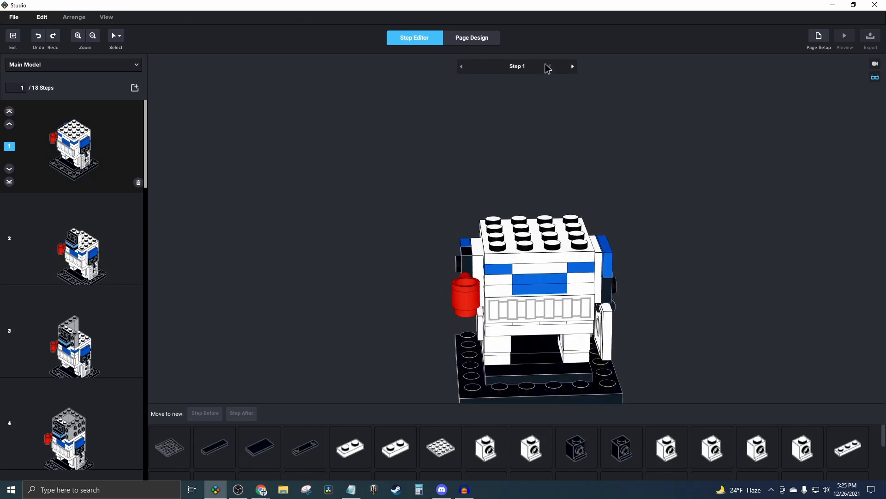
click(492, 40)
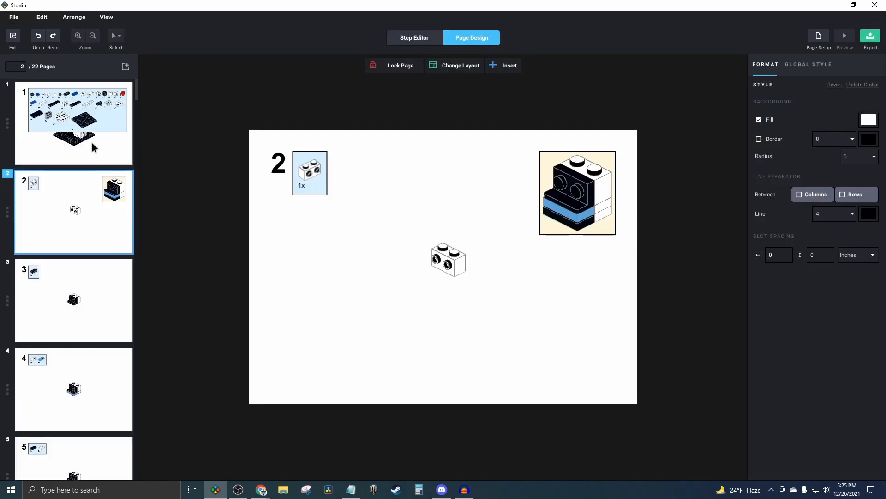
click(94, 146)
mouse_move(522, 276)
mouse_down()
mouse_move(521, 383)
mouse_move(518, 255)
mouse_move(522, 277)
mouse_up()
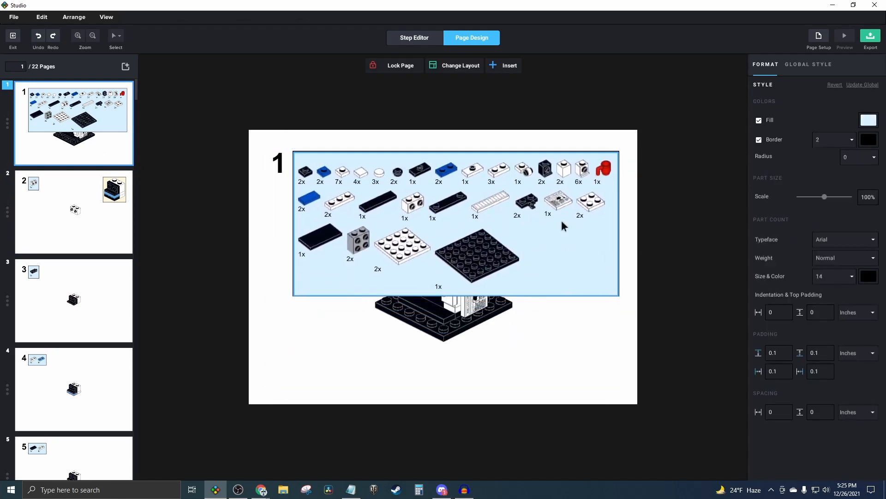
Round the parts list box on page 2 with a radius of 14, apply it globally, and check page 3's parts list
click(101, 214)
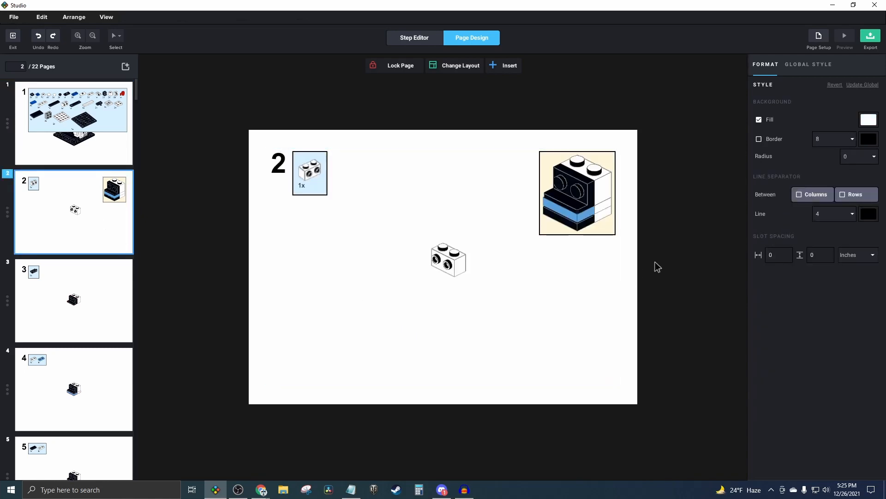
click(315, 170)
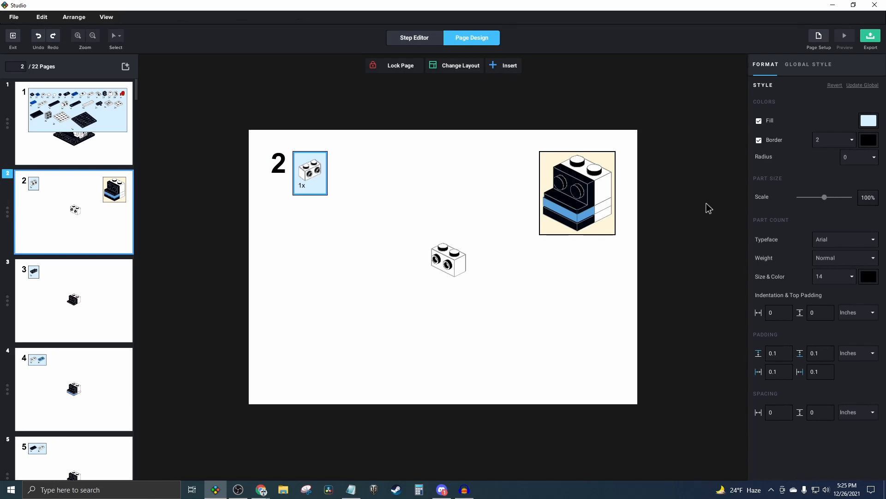
click(874, 158)
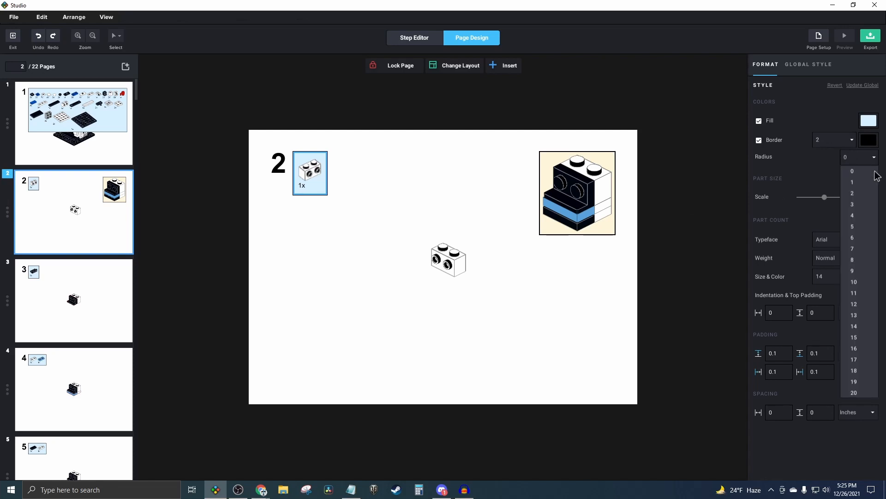
click(859, 327)
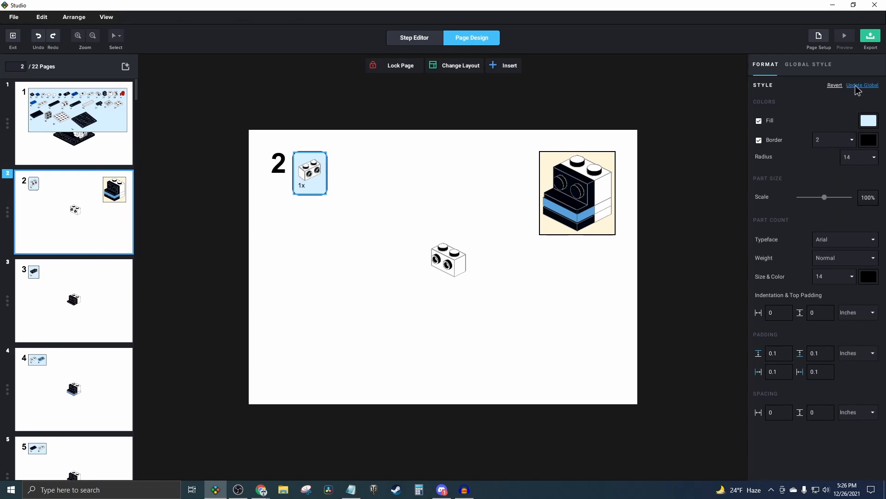
click(64, 300)
click(317, 177)
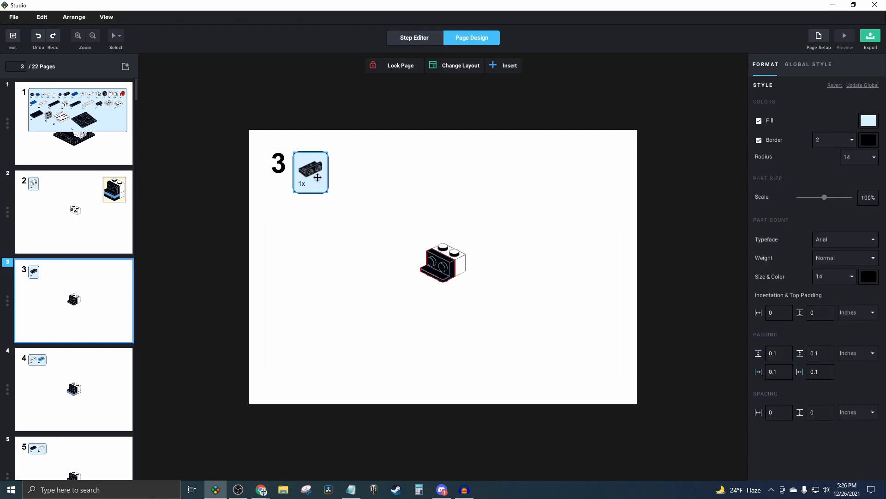
Try a 95% part scale in page 2's parts list and set it back to 100%
click(113, 230)
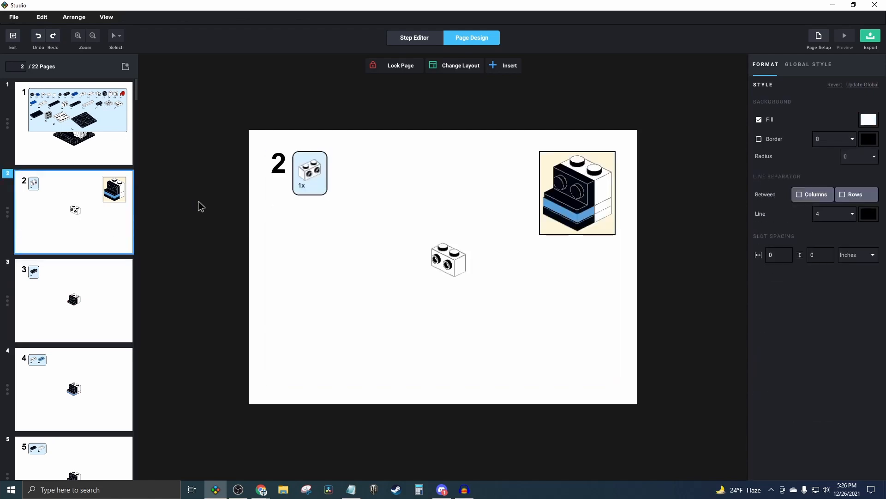
click(306, 170)
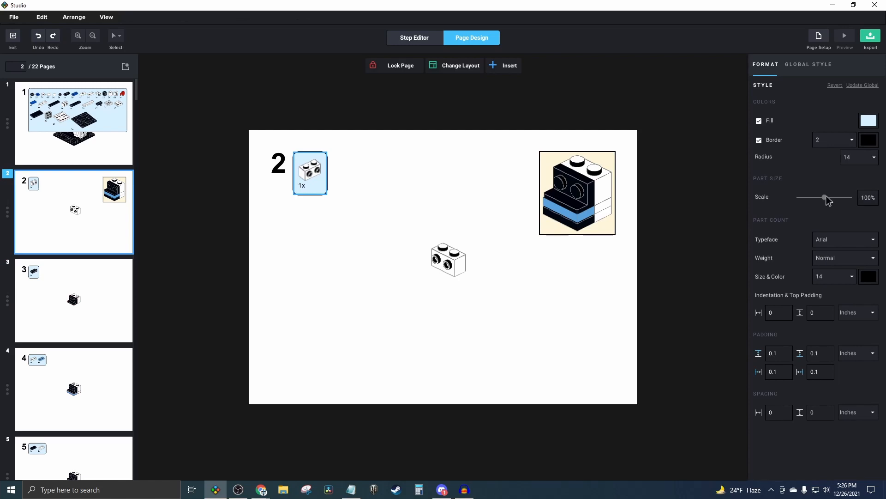
mouse_move(825, 197)
mouse_down()
mouse_move(845, 198)
mouse_move(812, 202)
mouse_move(824, 201)
mouse_up()
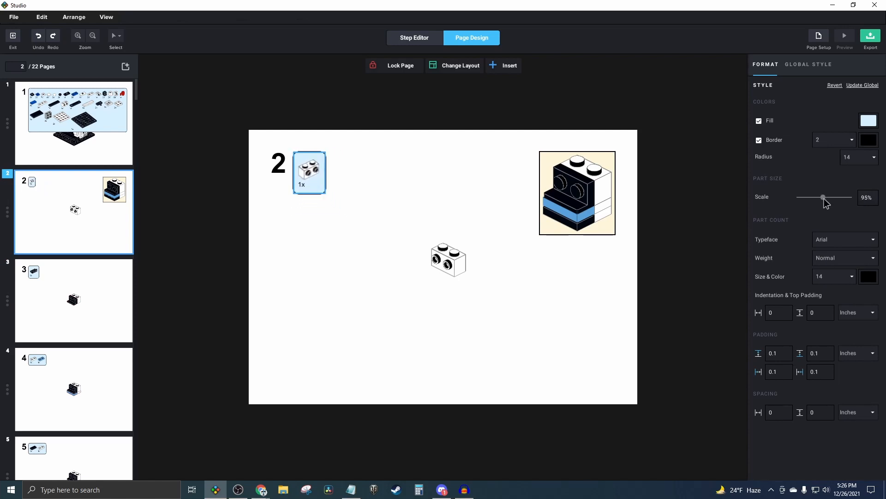
click(871, 200)
text(100)
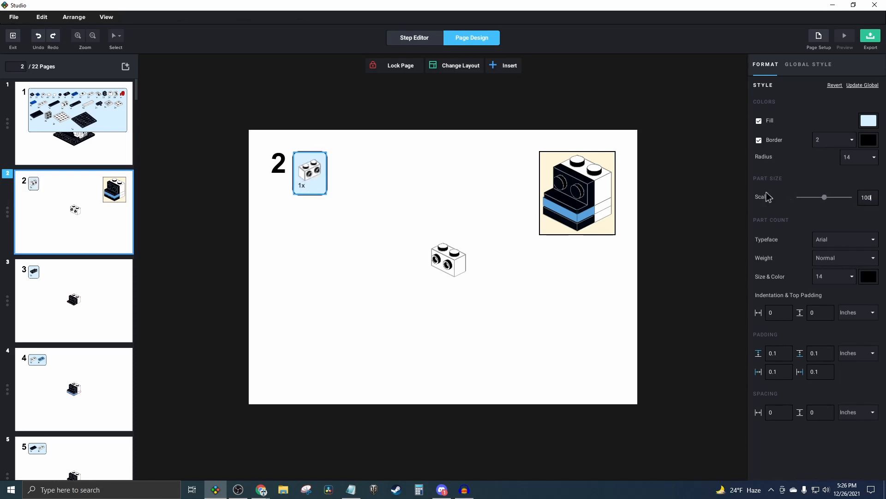
click(718, 171)
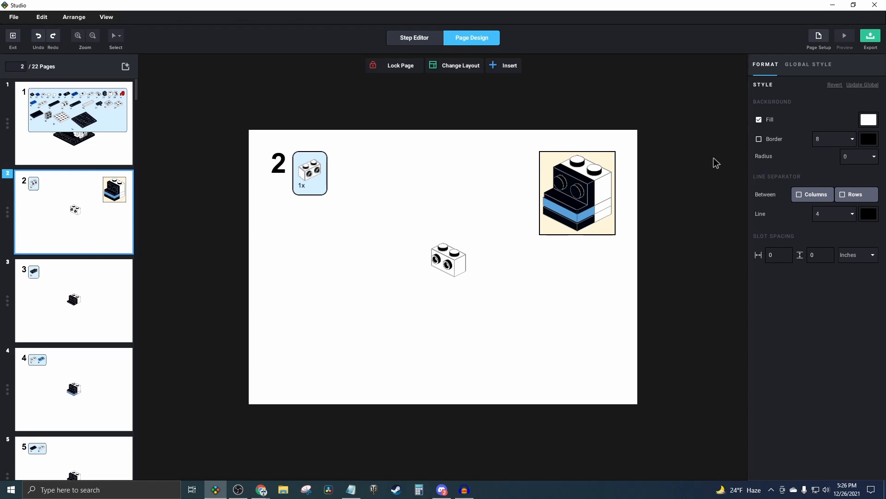
Round the corners of page 2's submodel preview box with a radius of 6
click(572, 172)
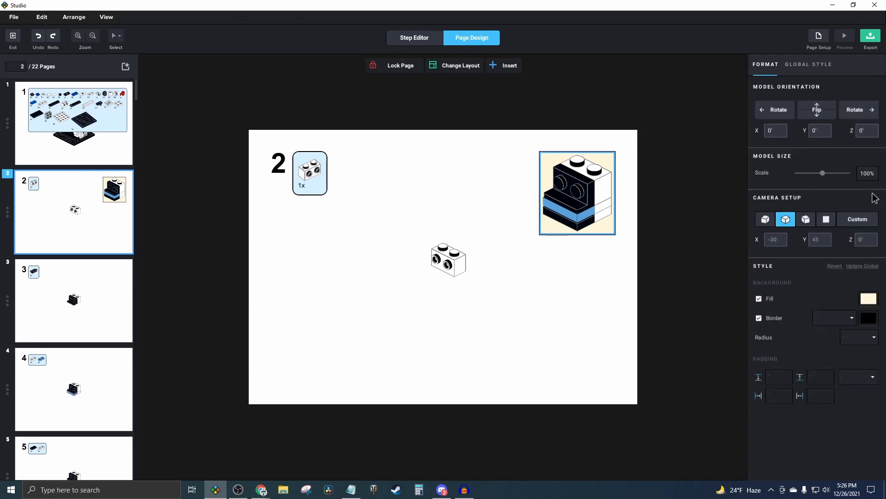
click(874, 338)
click(855, 395)
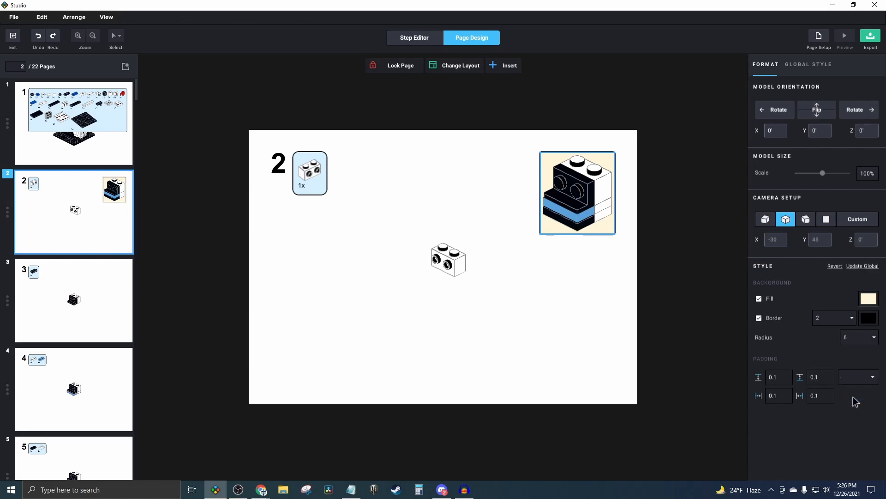
click(711, 251)
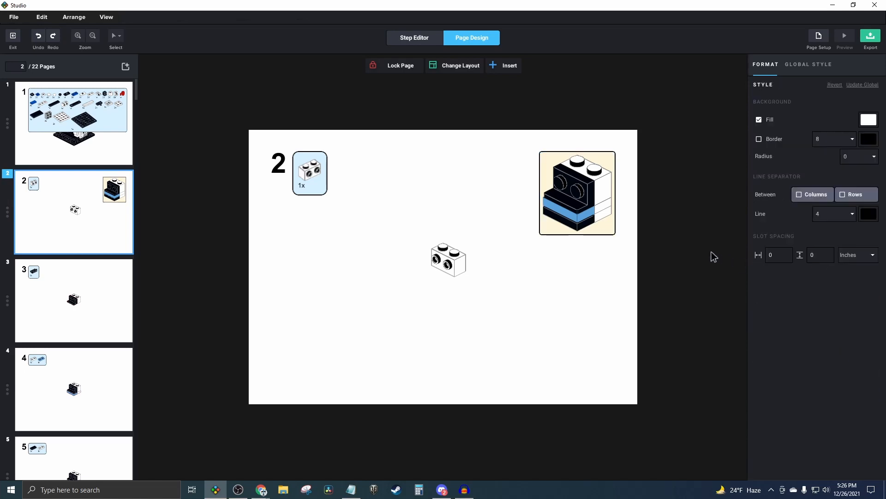
Examine how the submodel's own steps are spread over instruction pages 2 to 5
click(495, 331)
scroll(107, 291, down, 3)
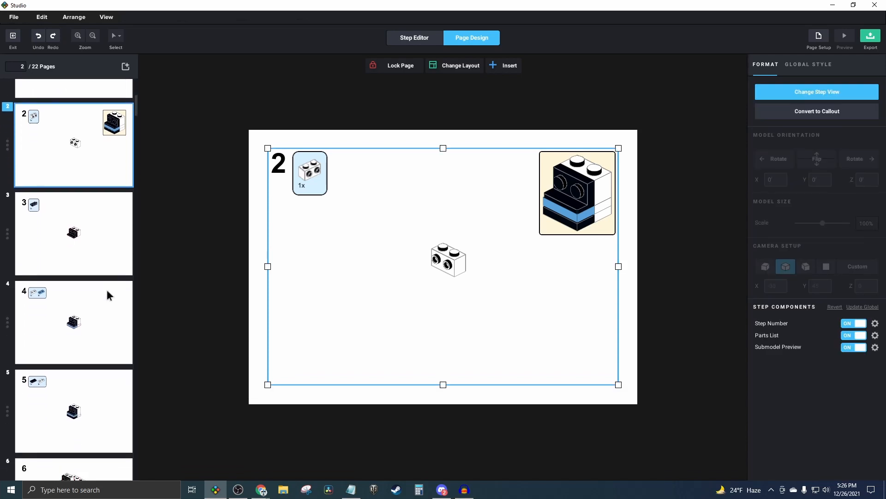
scroll(106, 293, up, 2)
click(99, 247)
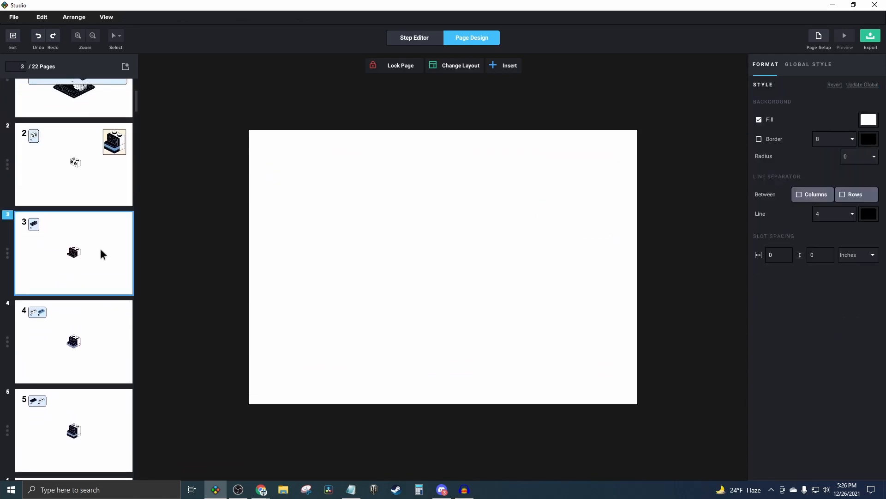
click(85, 339)
scroll(87, 330, down, 1)
click(82, 349)
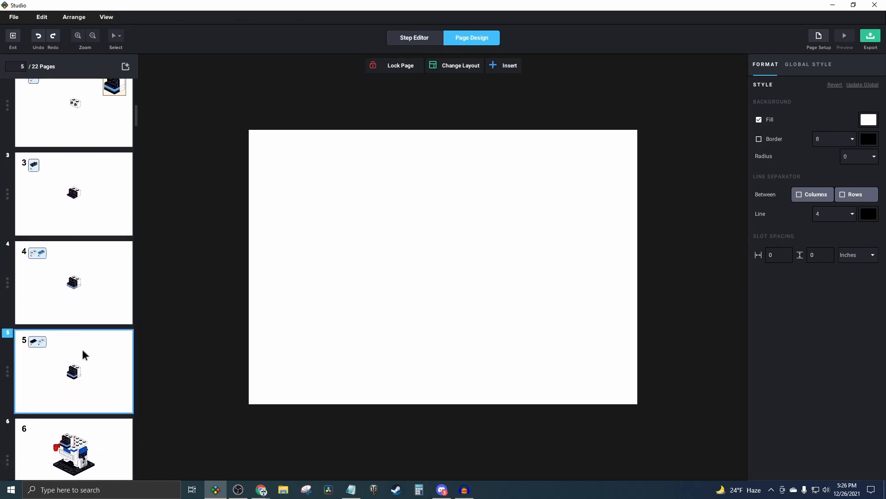
scroll(82, 344, up, 2)
Convert page 2's submodel steps to a callout, placing it at the page's upper right and the parts list at the lower left
click(68, 189)
click(489, 293)
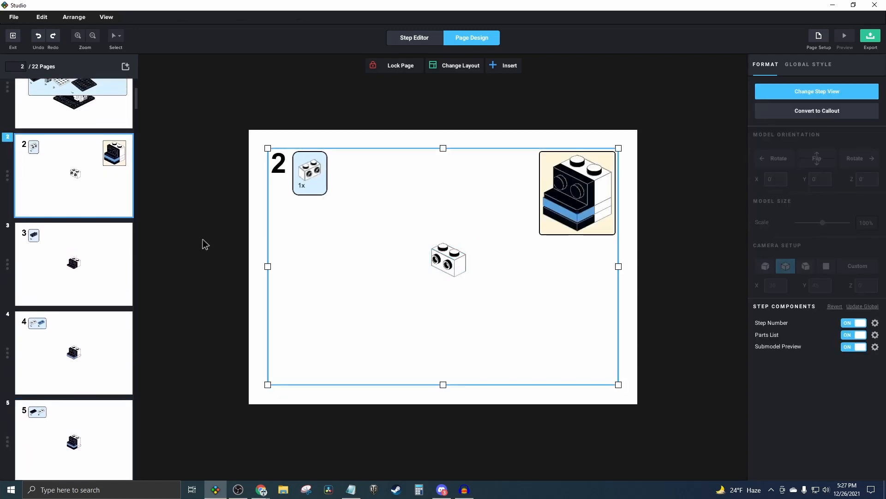
scroll(60, 243, down, 1)
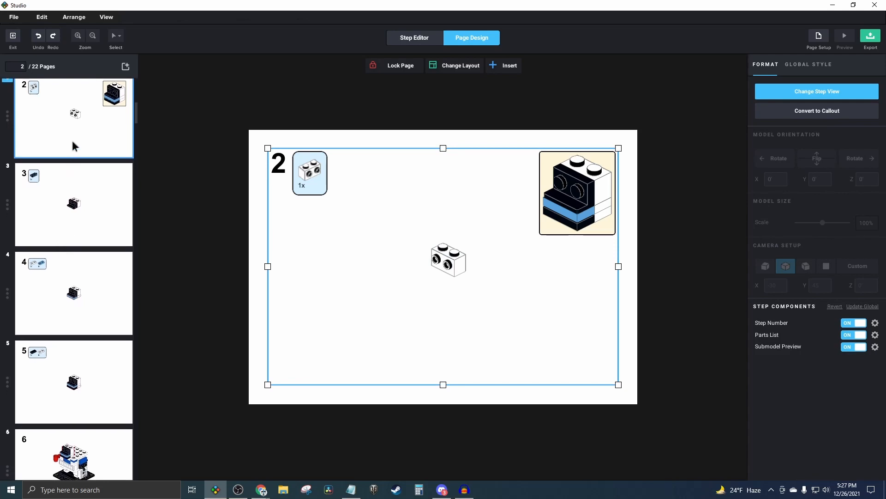
click(807, 112)
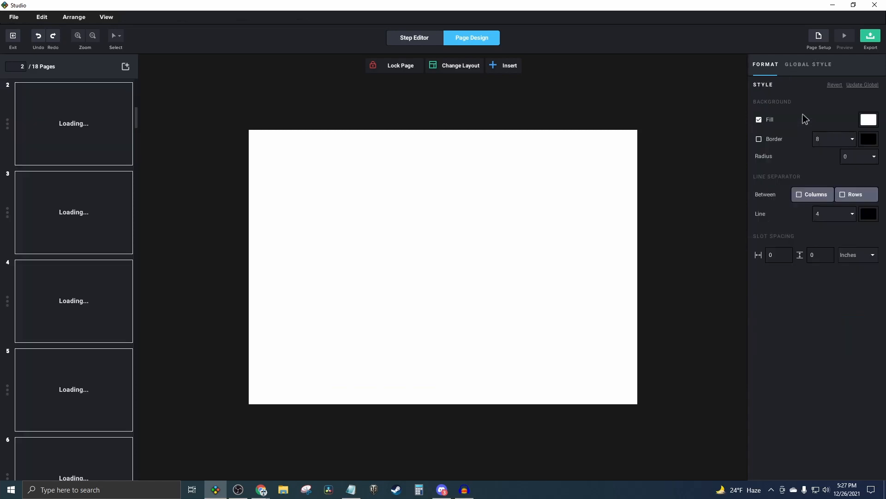
drag(537, 234, 568, 169)
drag(376, 170, 352, 363)
Set the callout's corner radius to 14 and apply the style globally
click(527, 179)
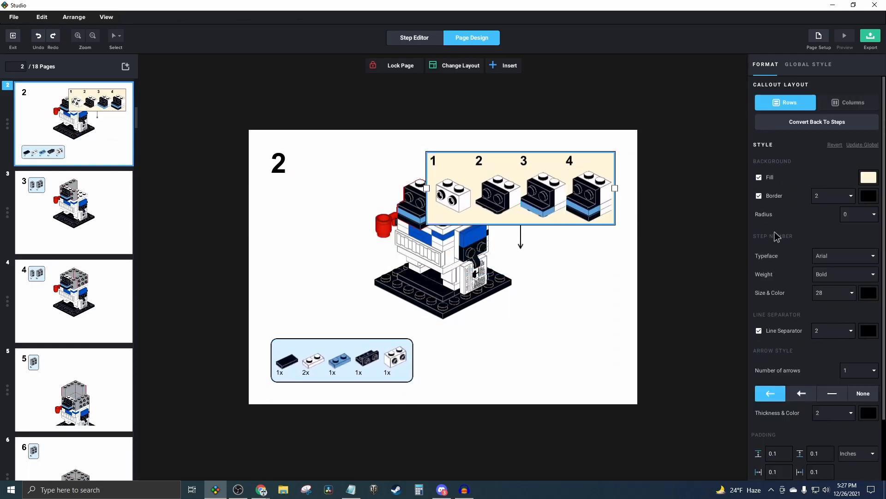
click(874, 214)
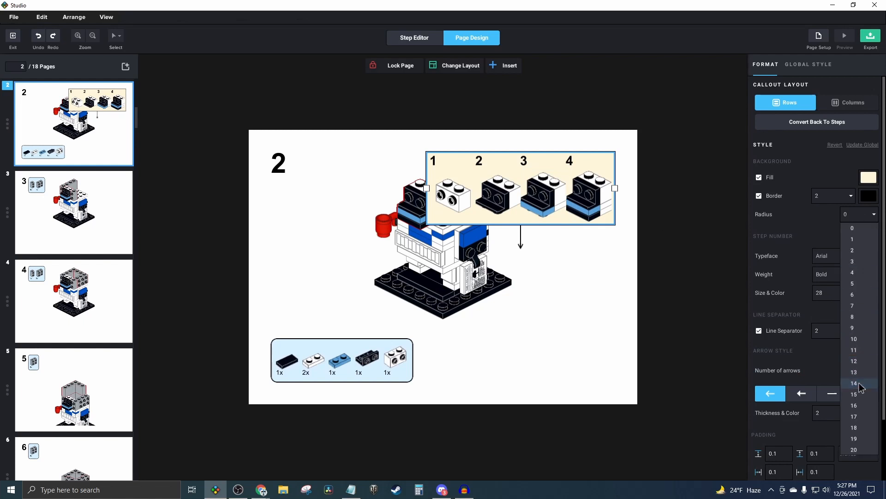
click(859, 384)
click(863, 145)
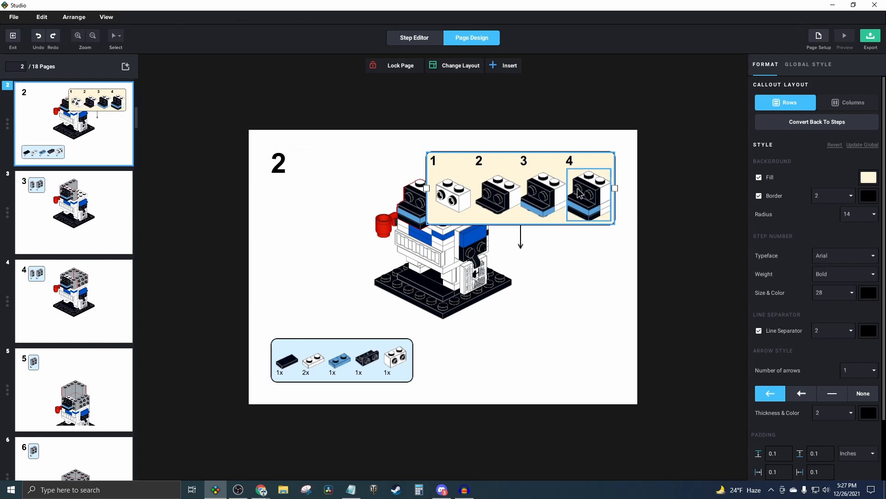
Reshape the callout into two rows of two steps and place it beside the figure at the page's upper right
drag(620, 186, 465, 196)
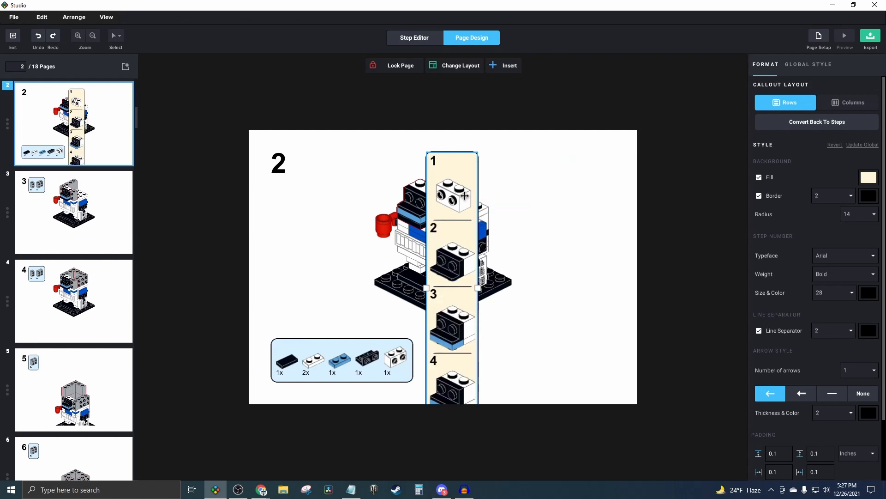
drag(465, 163, 511, 159)
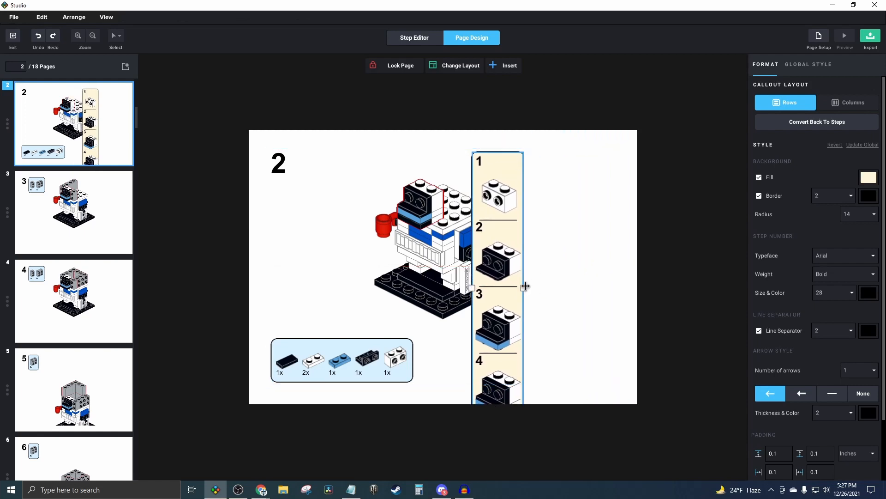
drag(526, 286, 561, 279)
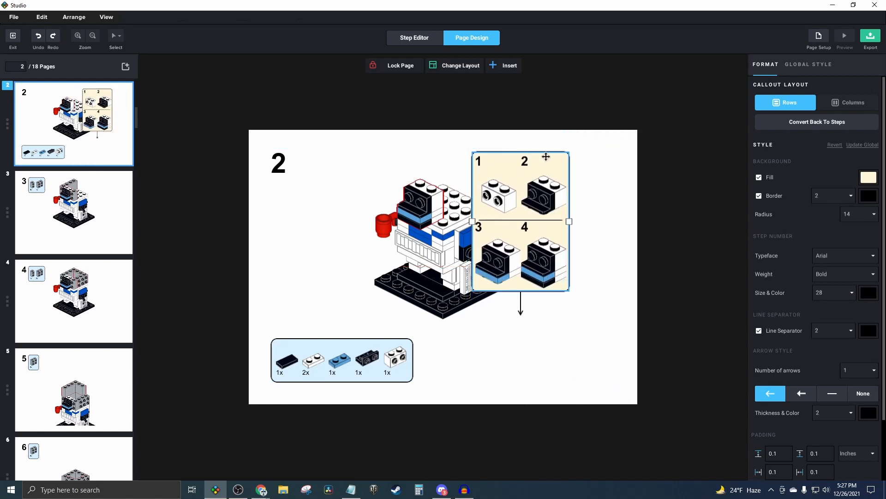
drag(546, 157, 599, 150)
click(681, 174)
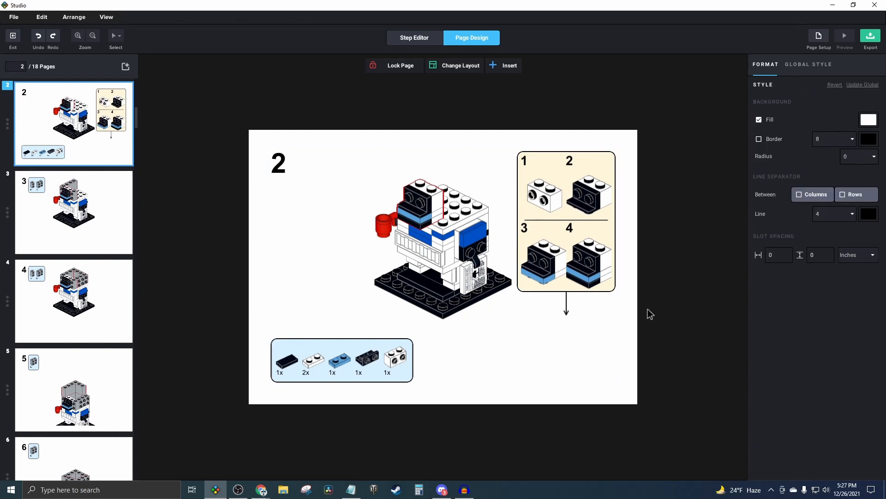
click(568, 308)
click(660, 242)
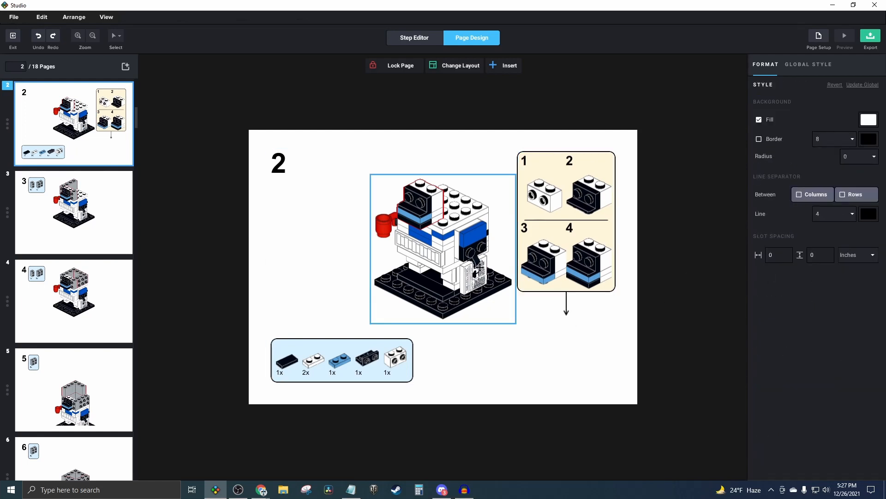
Move page 2's figure slightly lower and narrow its parts list so the parts wrap into two rows
click(382, 228)
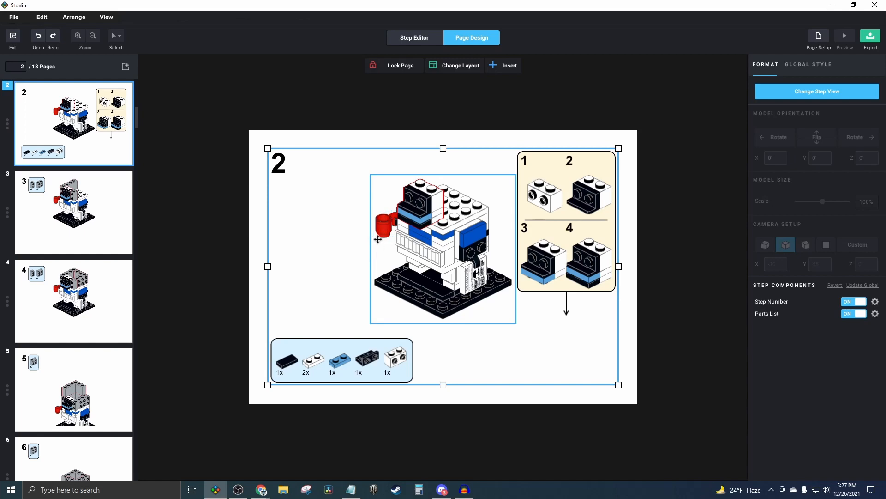
mouse_move(386, 252)
mouse_down()
mouse_move(376, 246)
mouse_move(407, 266)
mouse_move(365, 252)
mouse_move(414, 251)
mouse_move(383, 263)
mouse_move(380, 234)
mouse_move(382, 307)
mouse_move(381, 224)
mouse_move(386, 319)
mouse_move(386, 245)
mouse_move(382, 300)
mouse_move(372, 236)
mouse_move(383, 223)
mouse_move(308, 268)
mouse_move(495, 267)
mouse_move(380, 267)
mouse_up()
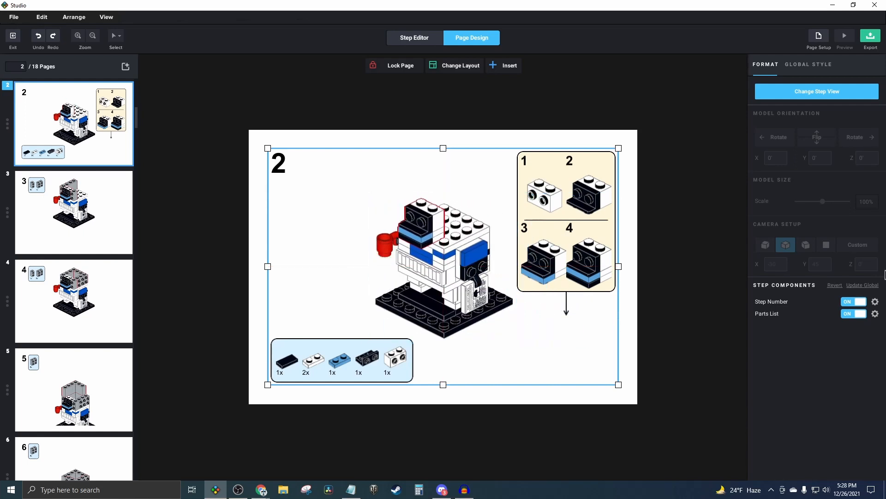
click(686, 227)
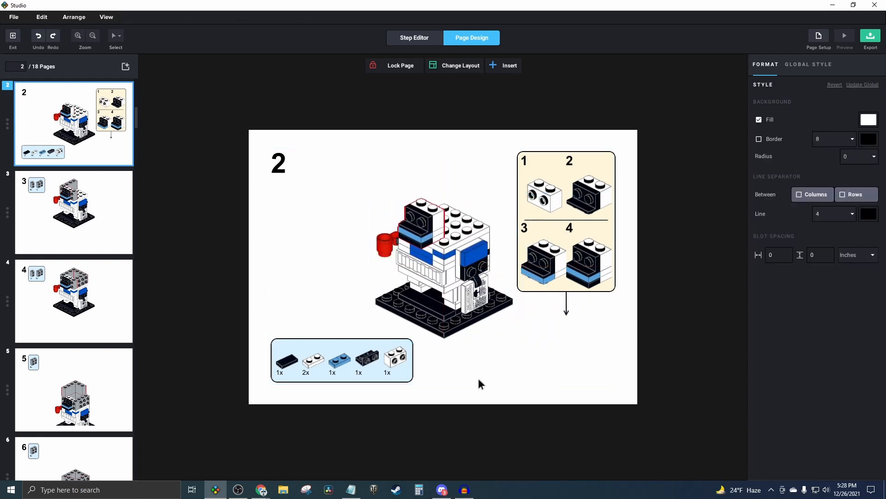
click(355, 367)
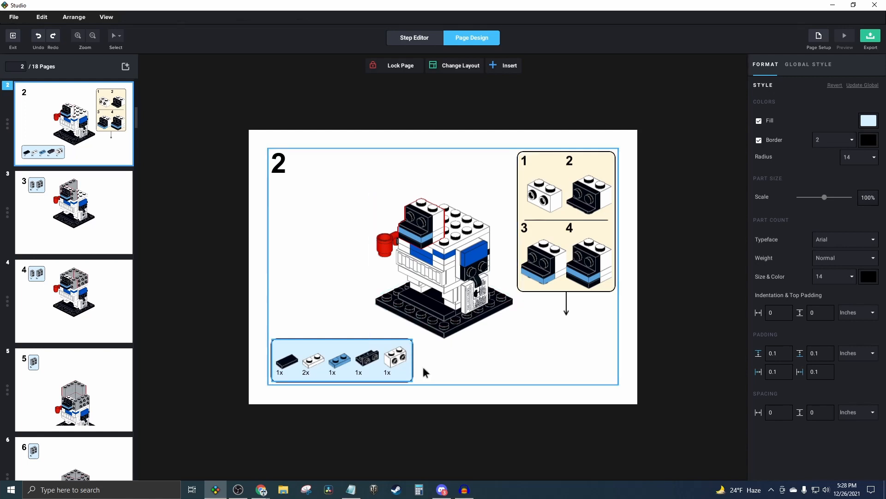
drag(409, 357, 354, 364)
click(658, 296)
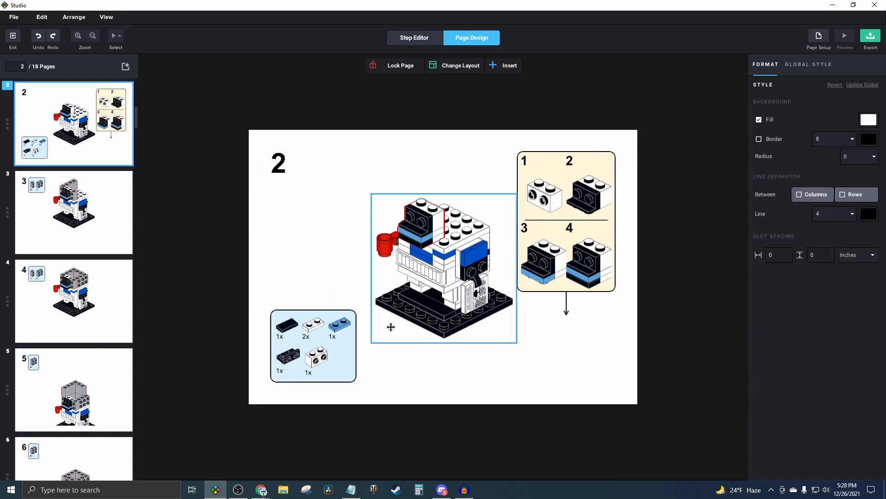
click(309, 339)
click(544, 229)
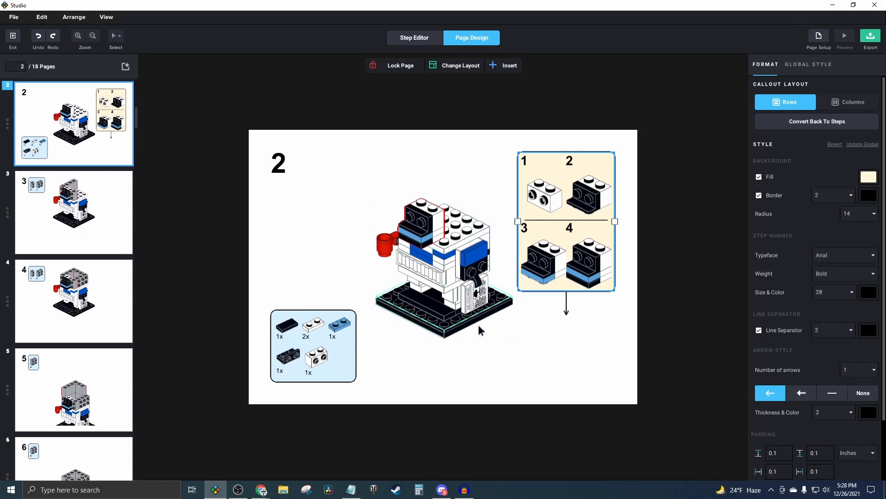
click(499, 342)
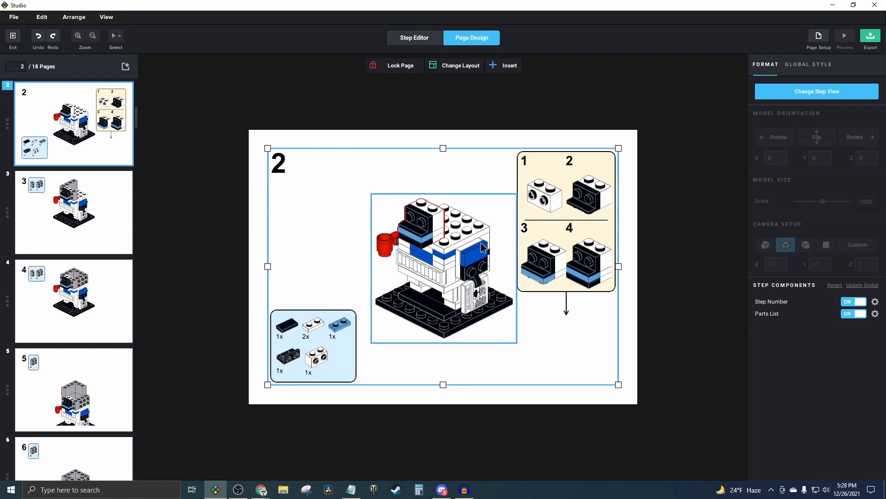
click(473, 313)
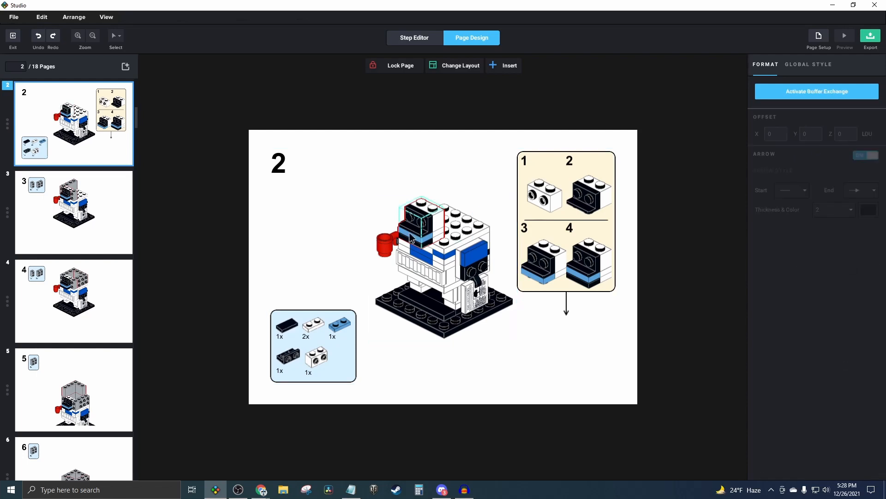
click(489, 353)
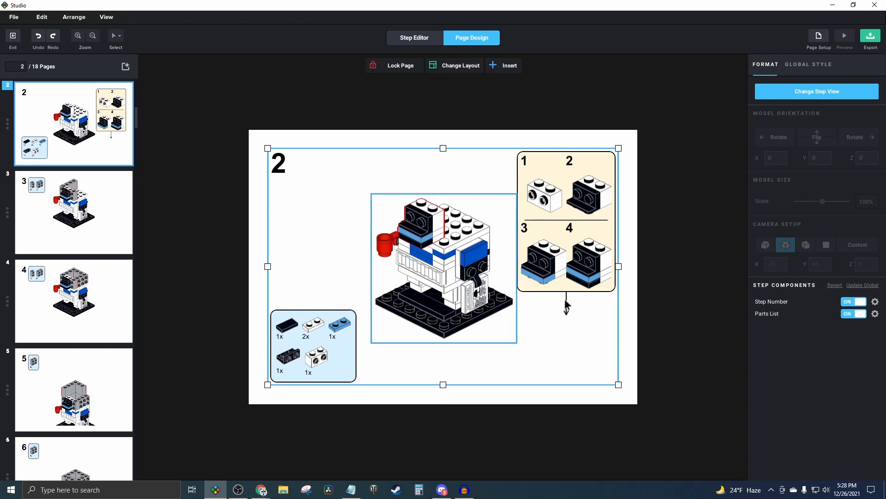
Try a turquoise colour for the new part highlight in the global style
click(808, 65)
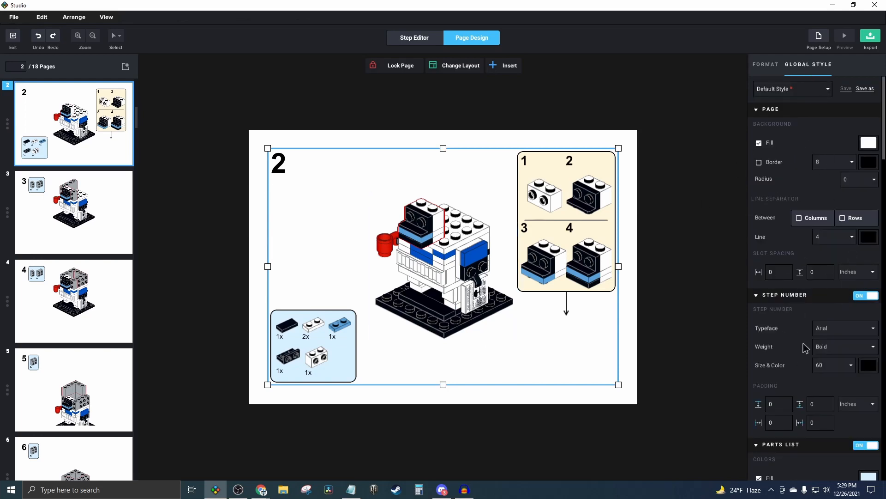
scroll(823, 279, down, 7)
scroll(824, 280, down, 5)
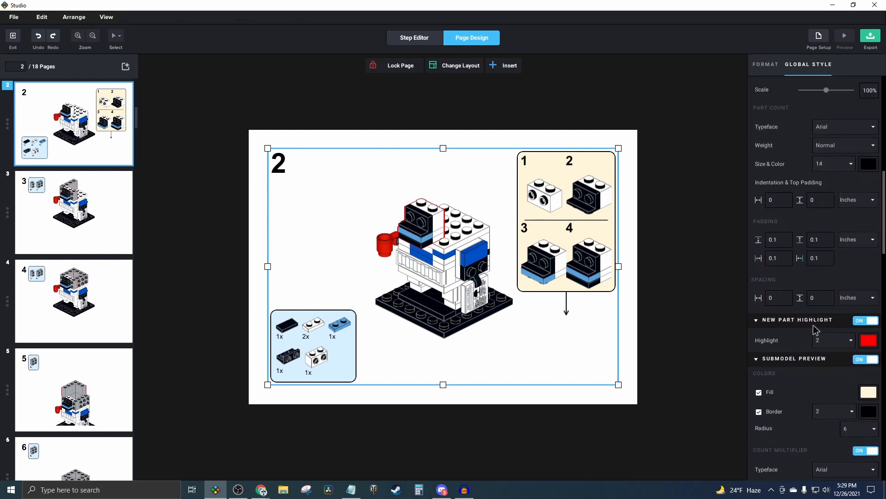
click(868, 342)
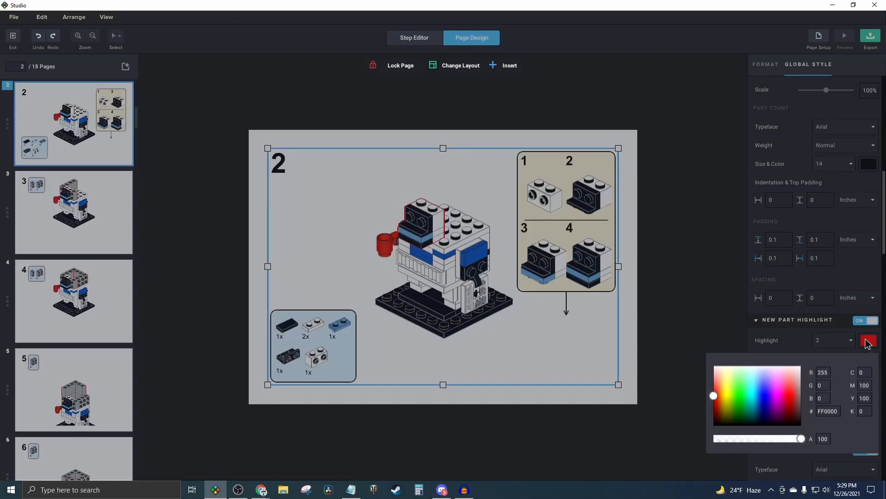
click(747, 396)
click(683, 301)
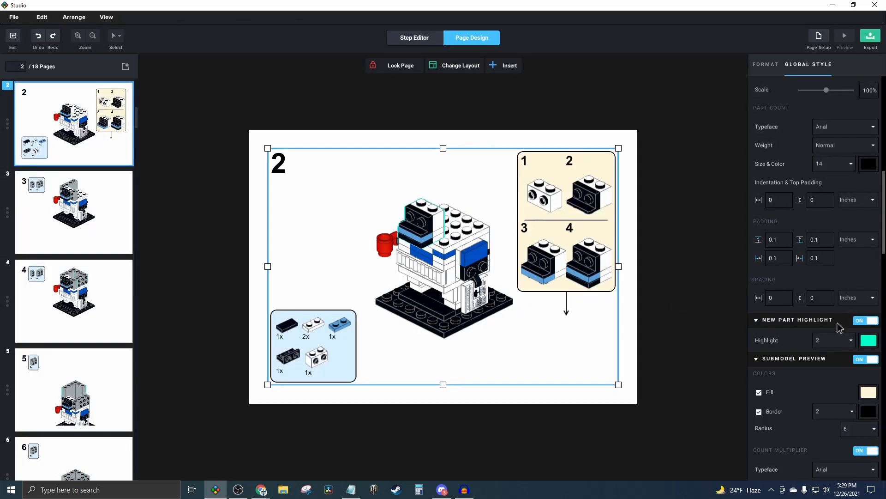
Set the global new part highlight colour to red, FF0808
click(869, 341)
mouse_move(721, 379)
mouse_down()
mouse_move(715, 414)
mouse_move(714, 394)
mouse_up()
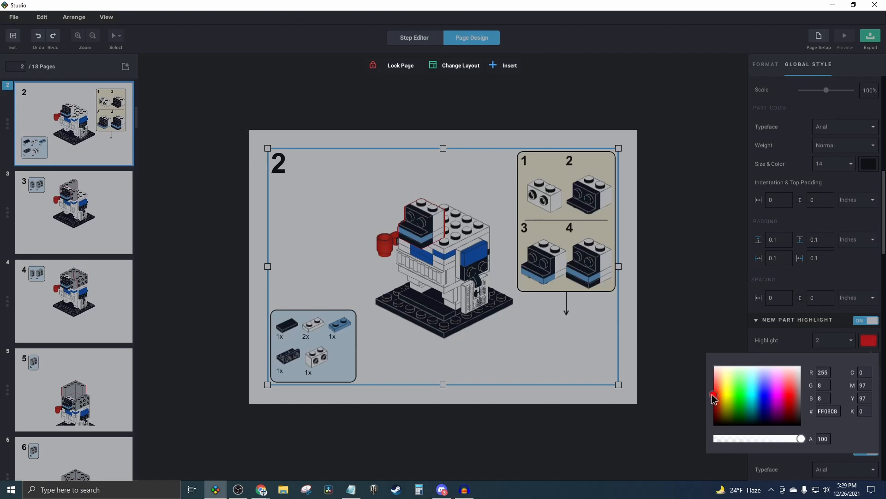
click(702, 279)
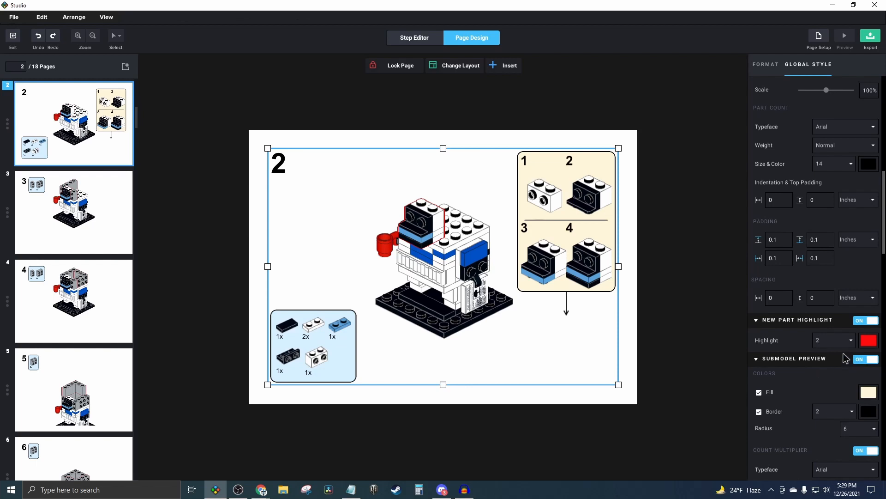
scroll(855, 360, down, 3)
scroll(856, 349, up, 7)
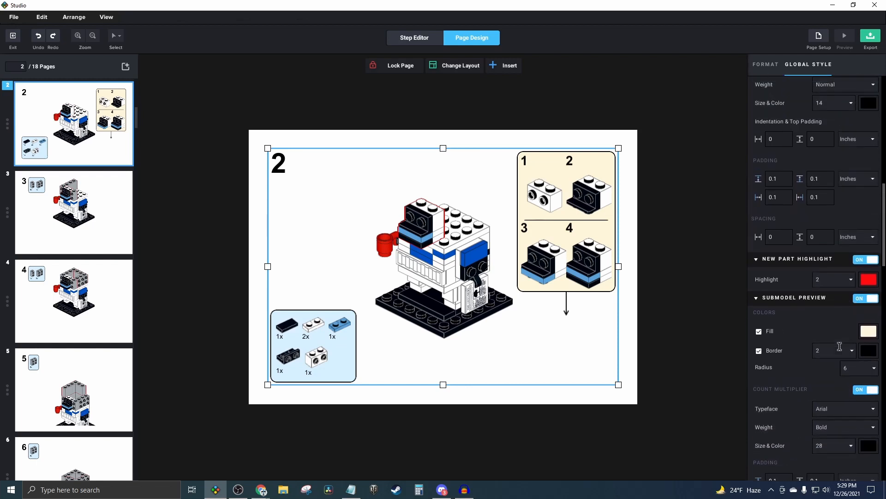
scroll(783, 289, up, 7)
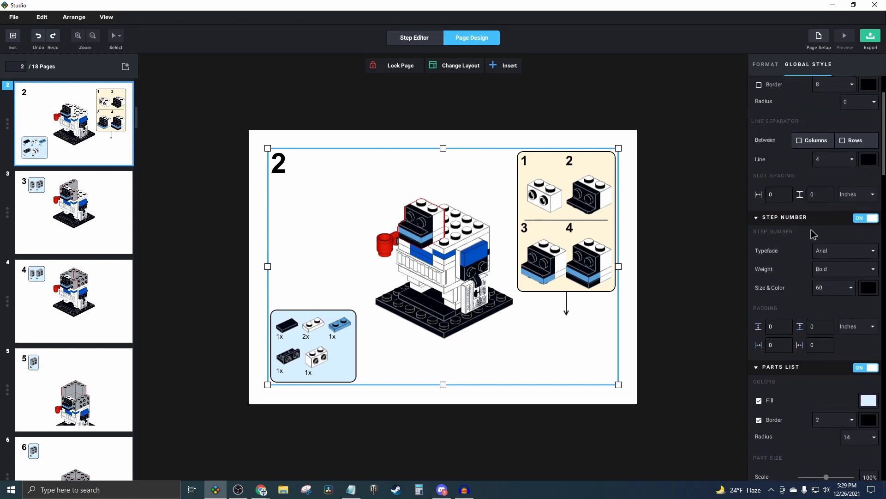
scroll(797, 276, up, 2)
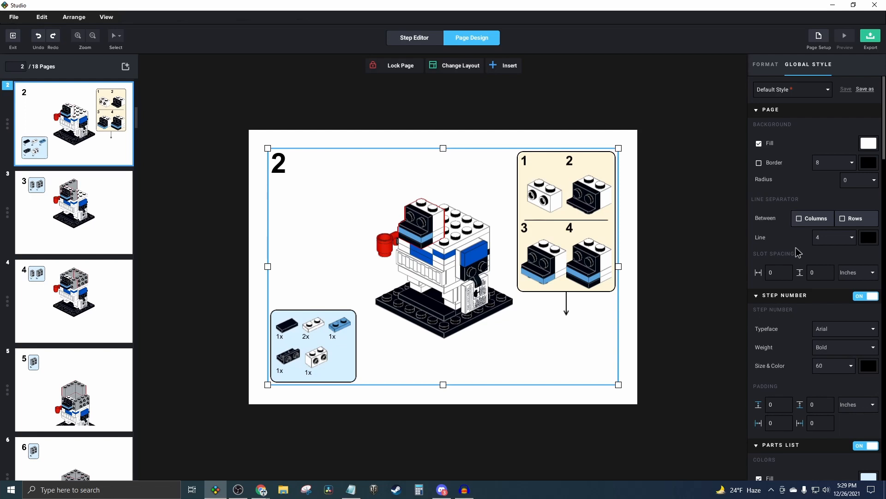
On page 3, lower the figure and move the parts list to the page's lower left corner
click(113, 249)
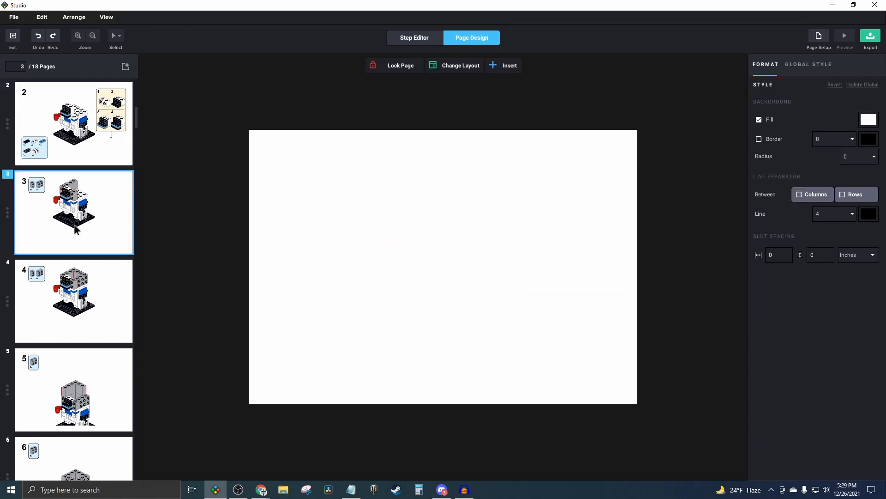
drag(432, 273, 434, 292)
click(356, 222)
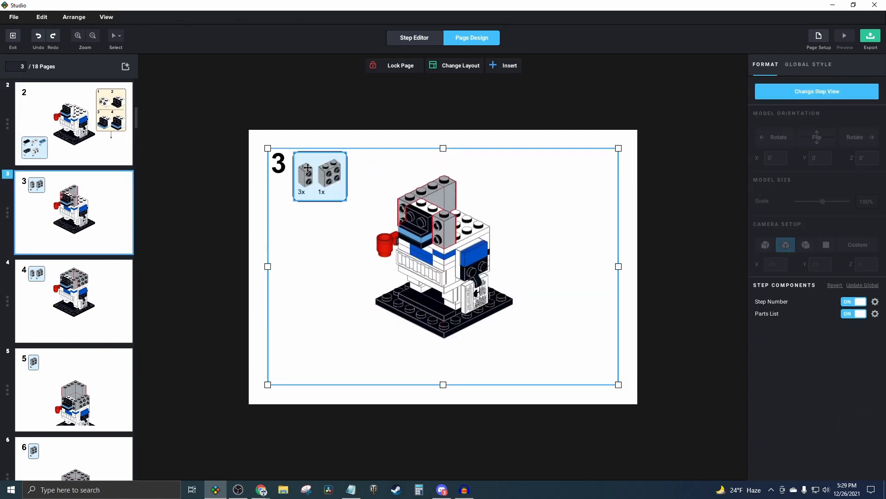
drag(309, 171, 286, 352)
click(500, 275)
click(528, 264)
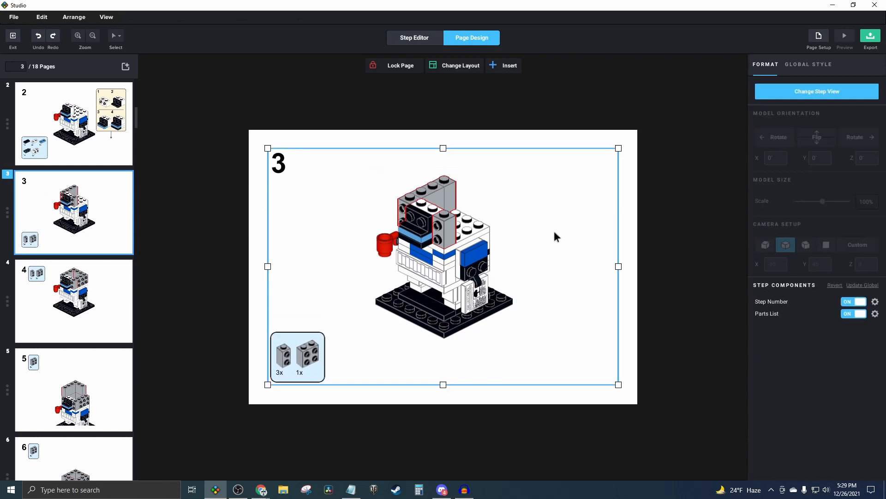
Apply the layout with two side-by-side steps to page 3 only
click(454, 66)
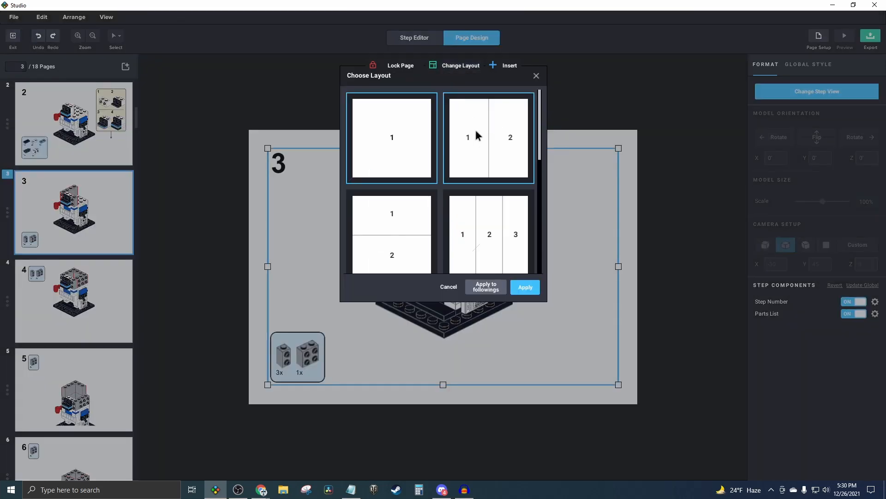
scroll(496, 187, down, 6)
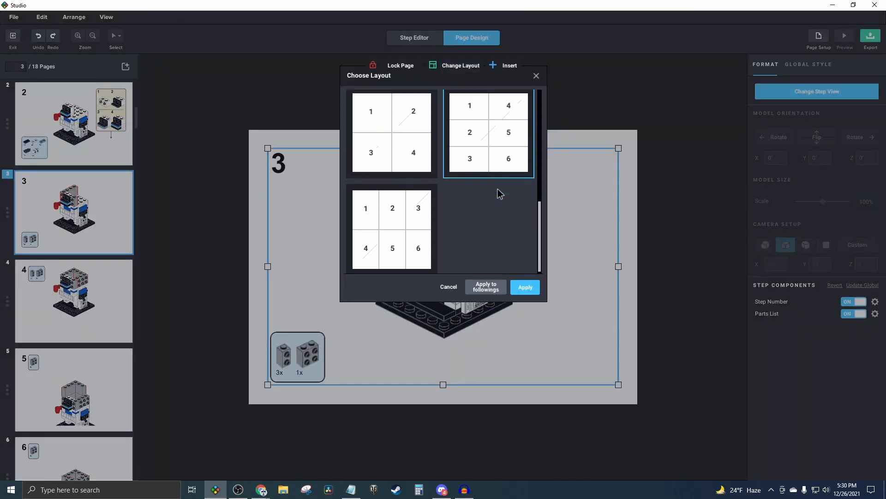
scroll(485, 222, up, 1)
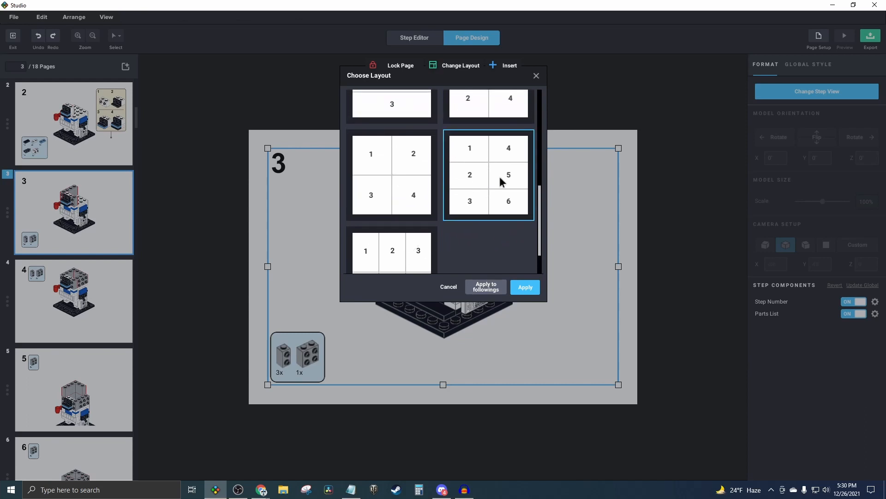
scroll(492, 182, up, 2)
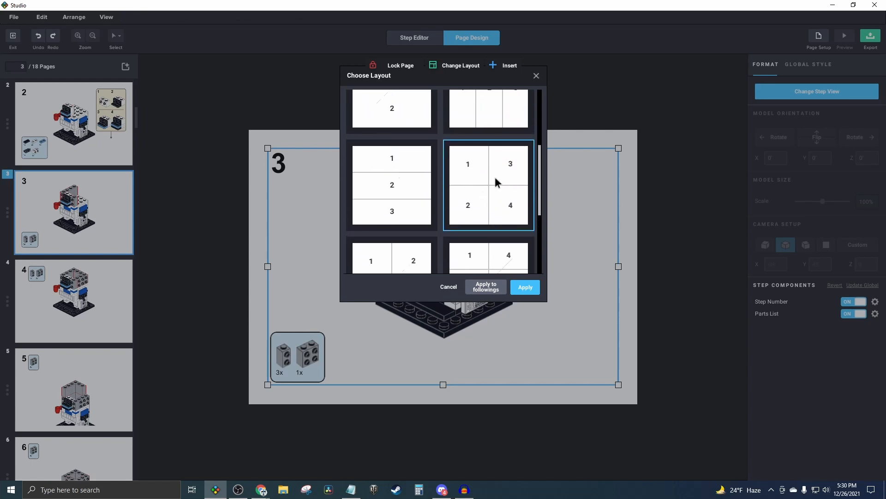
scroll(497, 203, up, 3)
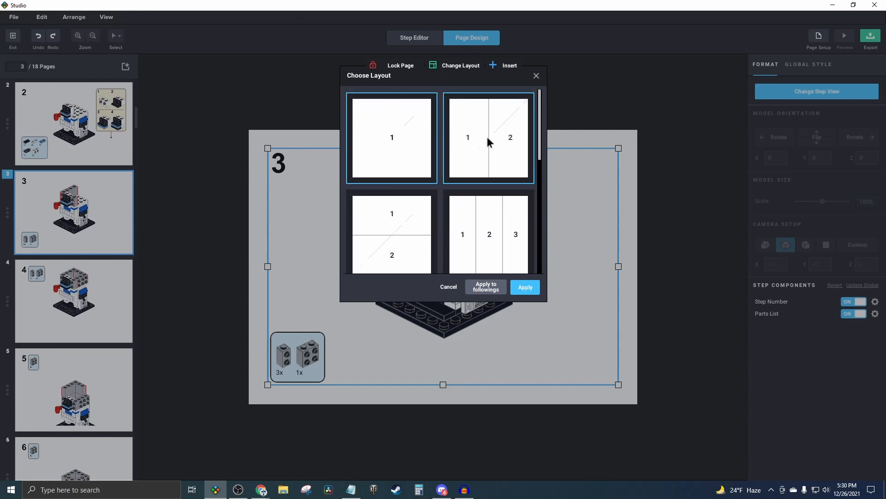
click(487, 137)
click(526, 287)
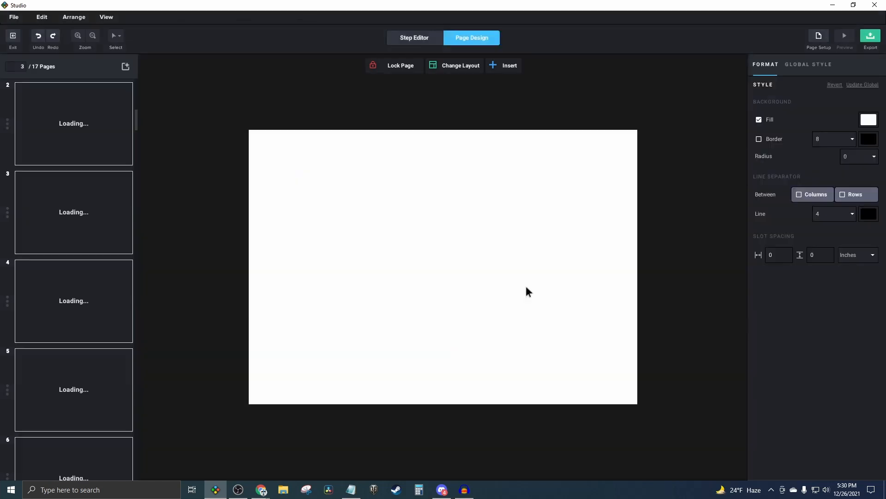
Lower step 4's figure on page 3 and place its parts list below it at the lower left of its slot
drag(544, 239, 545, 270)
click(649, 240)
drag(493, 187, 471, 369)
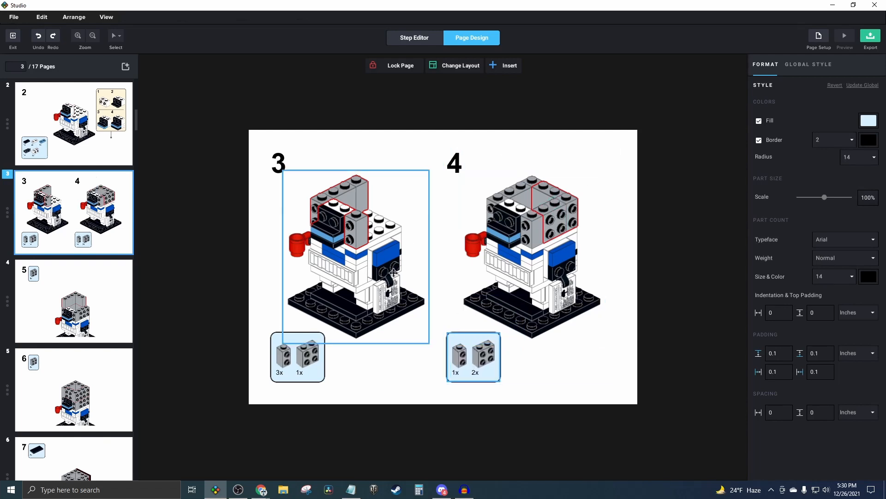
Change the step view of step 3, reducing the model scale to 82%
click(412, 268)
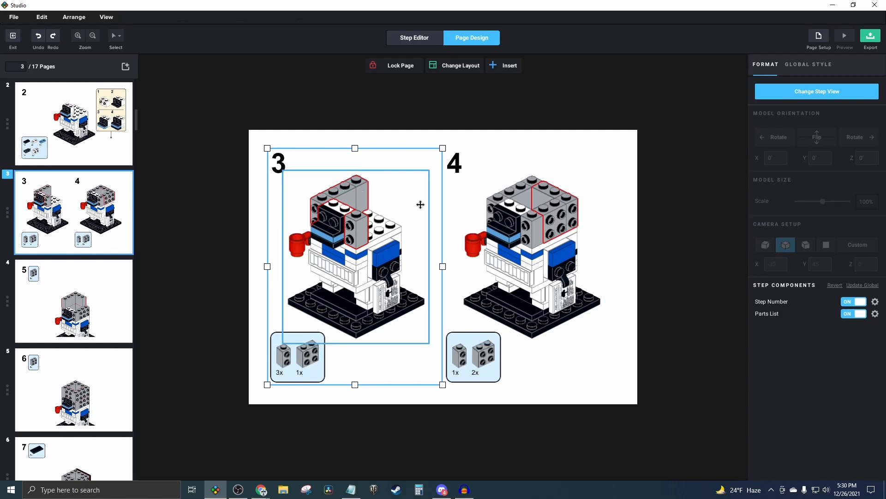
click(822, 95)
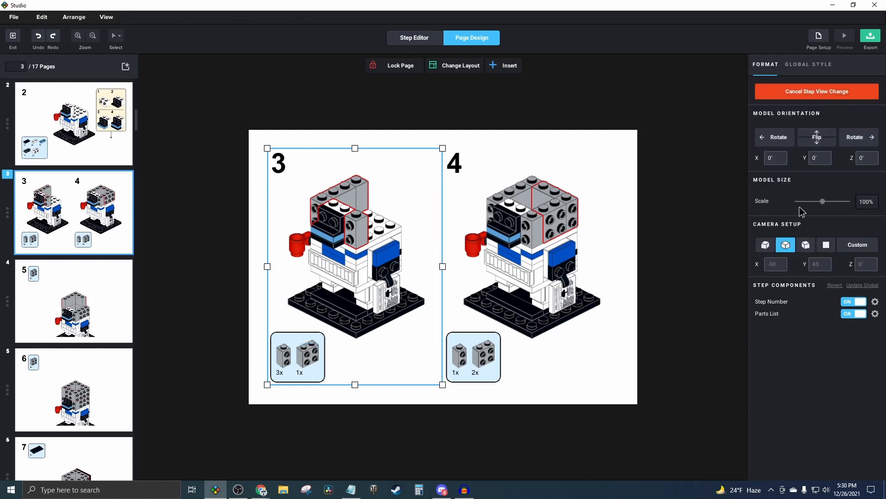
mouse_move(823, 204)
mouse_down()
mouse_move(833, 202)
mouse_move(819, 203)
mouse_up()
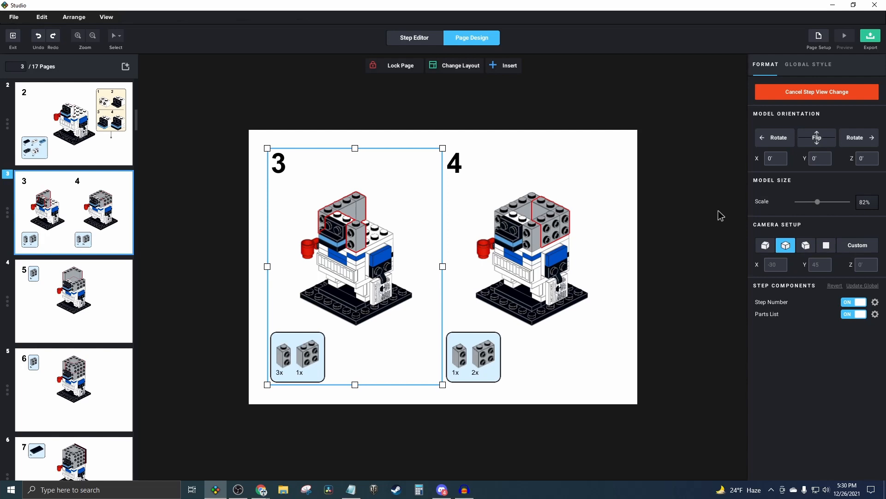
right_click(80, 217)
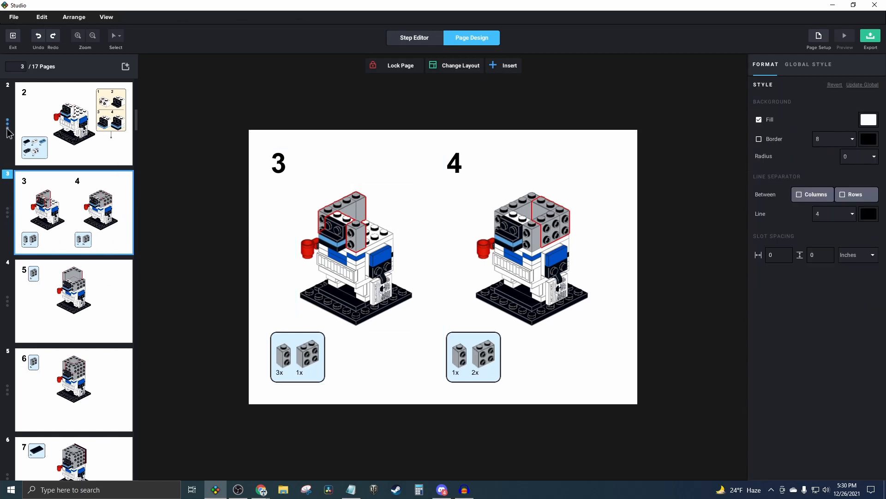
click(7, 129)
click(70, 208)
click(518, 263)
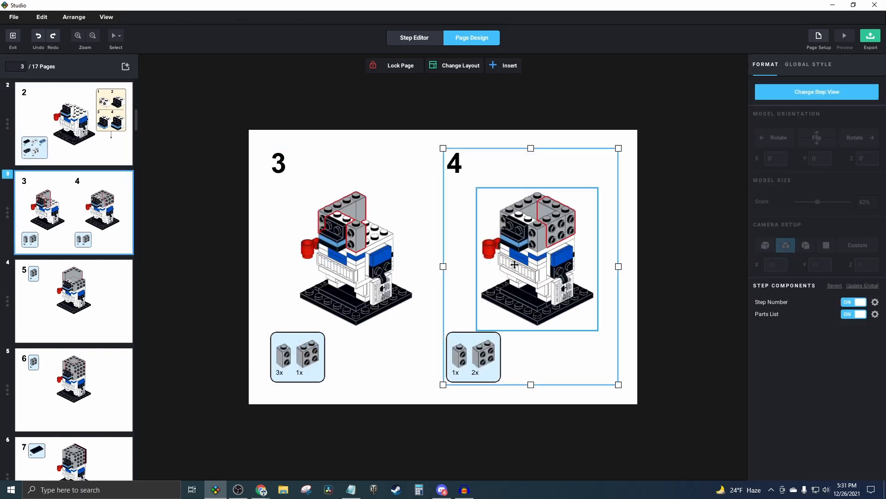
Set the model scale to 100% in the step view of step 3
double_click(355, 259)
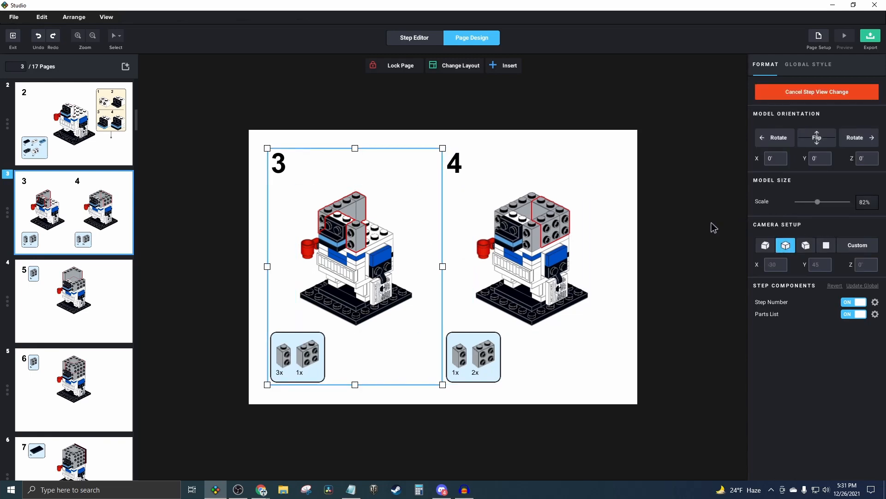
double_click(866, 203)
text(1)
key(Return)
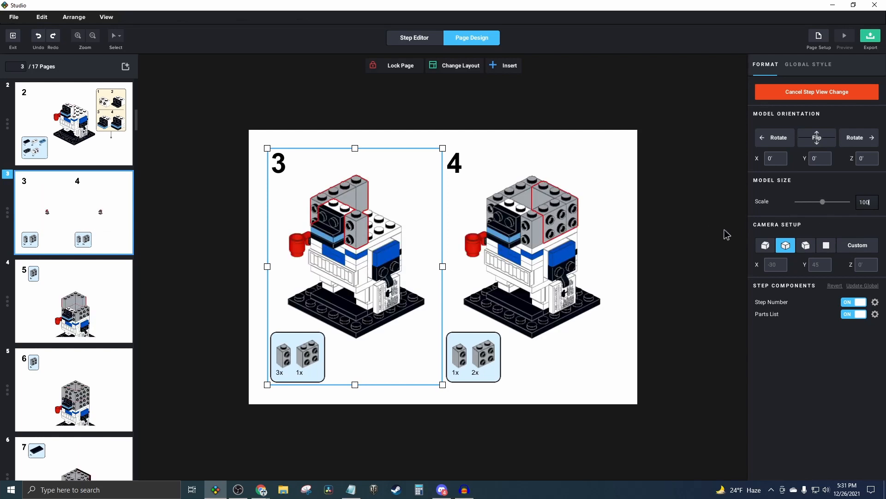
Rotate the model in step 3's view to a Y orientation of 90
click(408, 227)
click(408, 227)
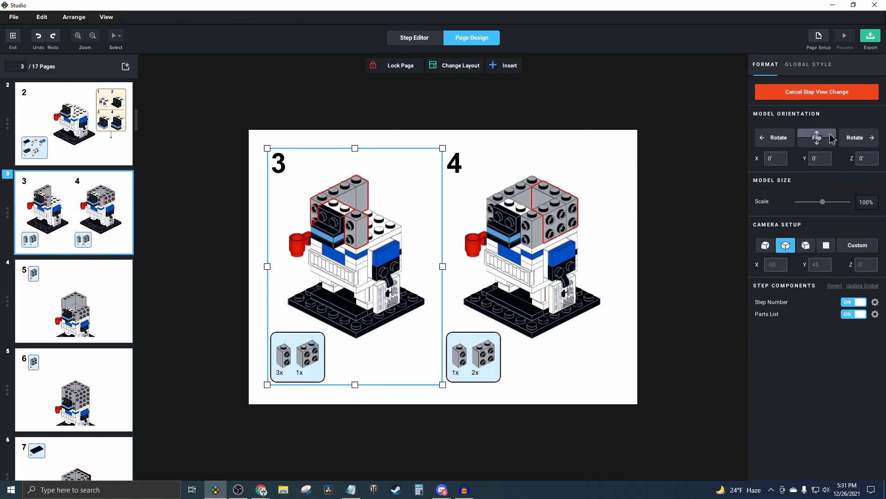
click(854, 138)
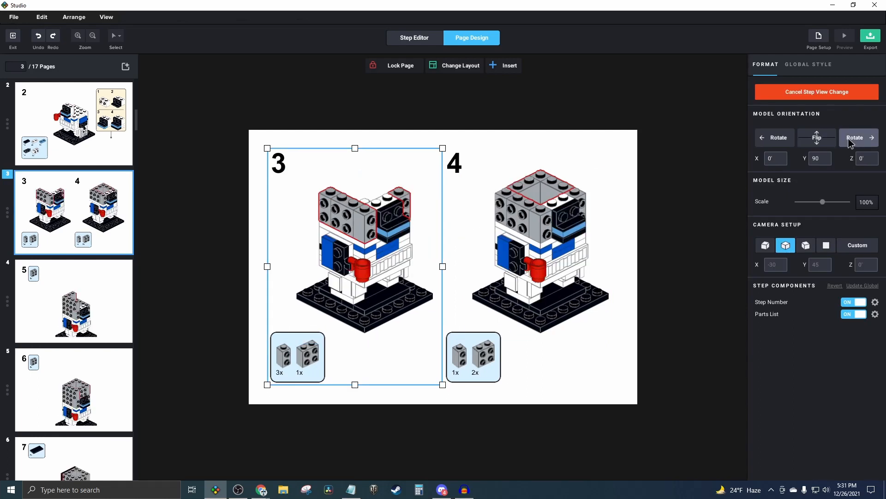
Change the step view of step 4, rotating the model to a Y orientation of 270
click(606, 214)
click(787, 96)
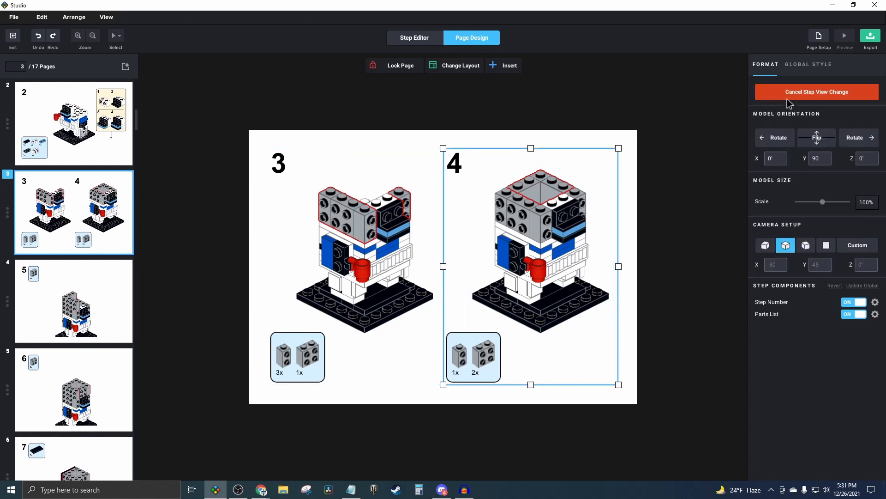
click(781, 138)
click(782, 138)
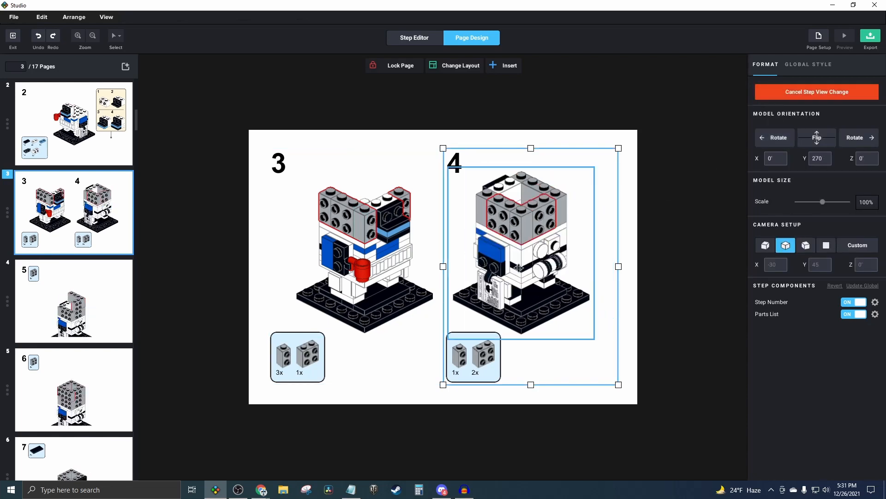
Center the figures of steps 3 and 4 in their slots on page 3, keeping step 4's parts list at its slot's lower left
drag(516, 265, 528, 281)
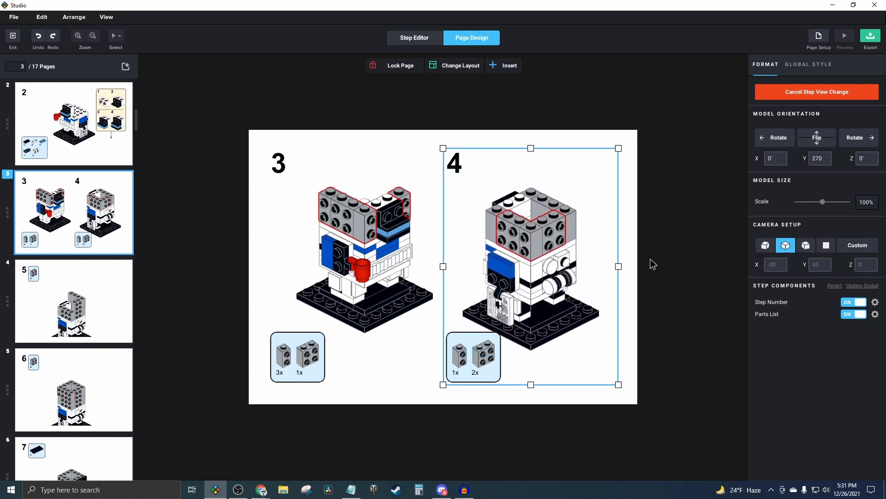
click(475, 341)
drag(475, 341, 590, 340)
drag(533, 312, 532, 305)
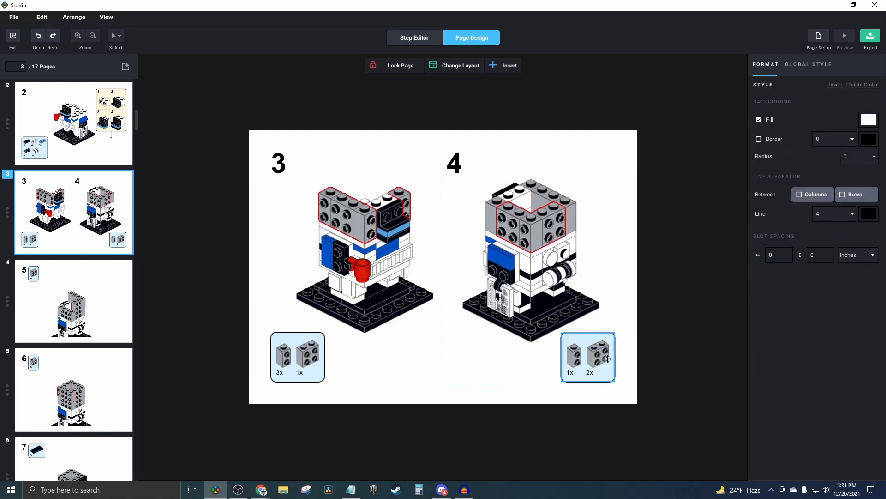
drag(588, 358, 474, 358)
drag(376, 319, 367, 327)
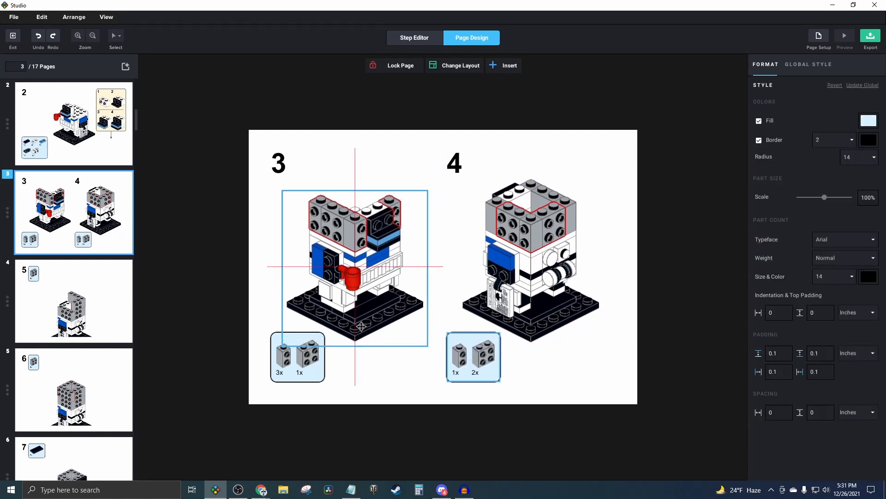
click(665, 288)
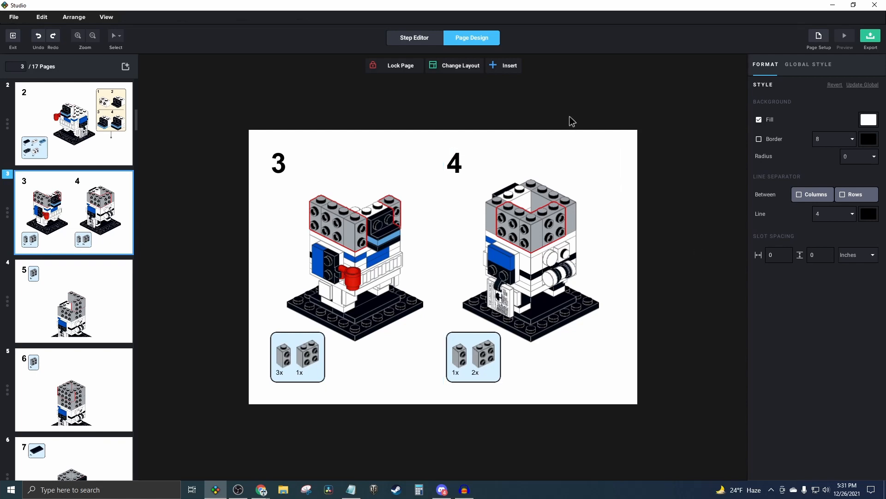
Insert a flip icon on page 3 and place it just before step number 4
click(508, 68)
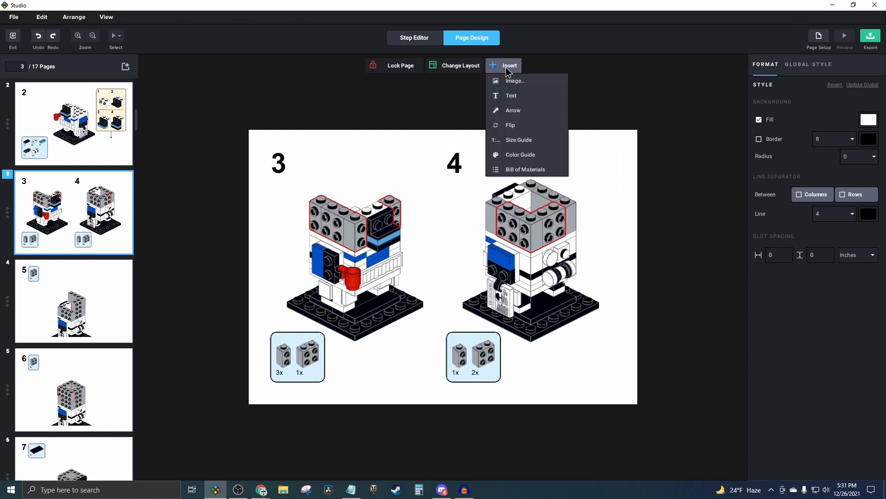
click(518, 126)
drag(450, 255, 423, 163)
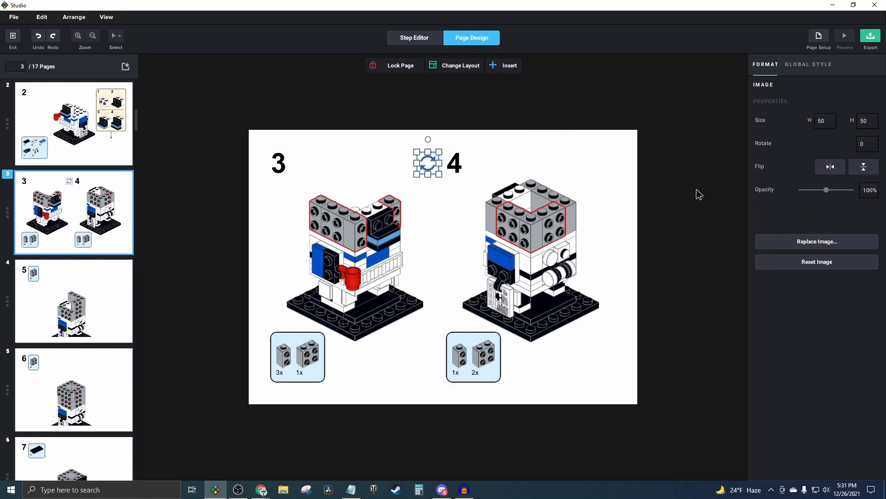
Try mirroring the flip icon horizontally and vertically, and set its rotation to 90
click(830, 171)
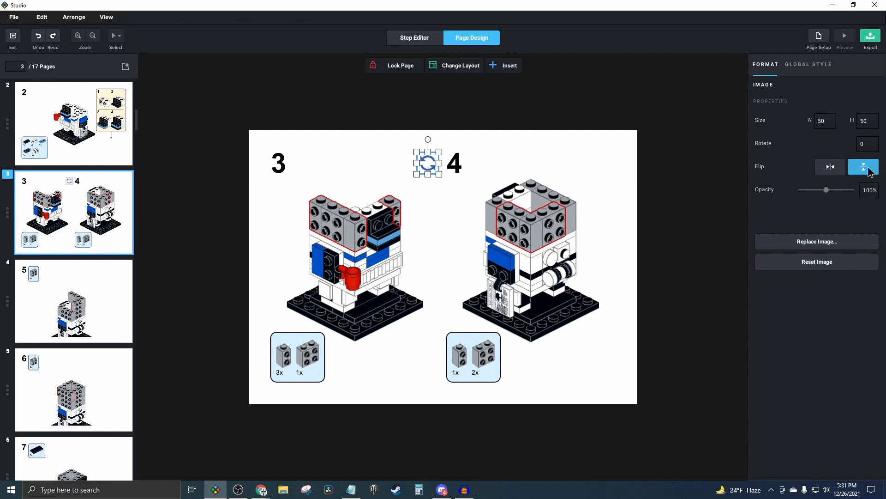
click(865, 169)
click(854, 167)
click(842, 167)
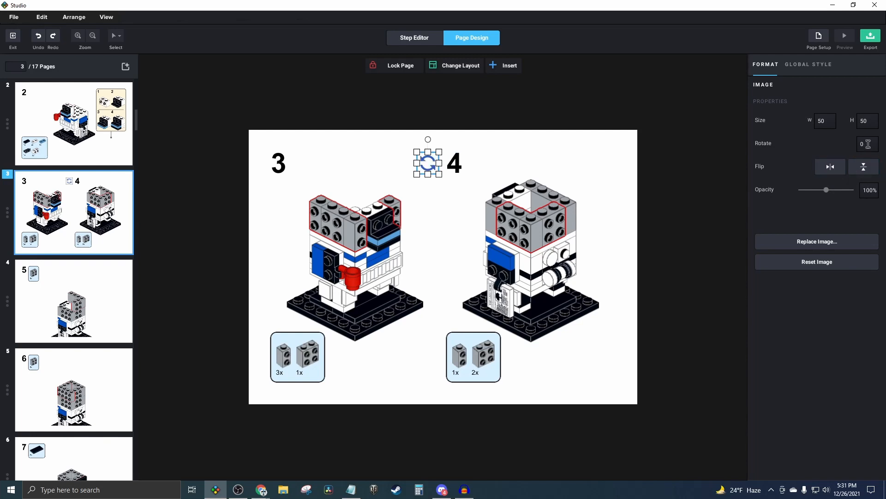
click(716, 174)
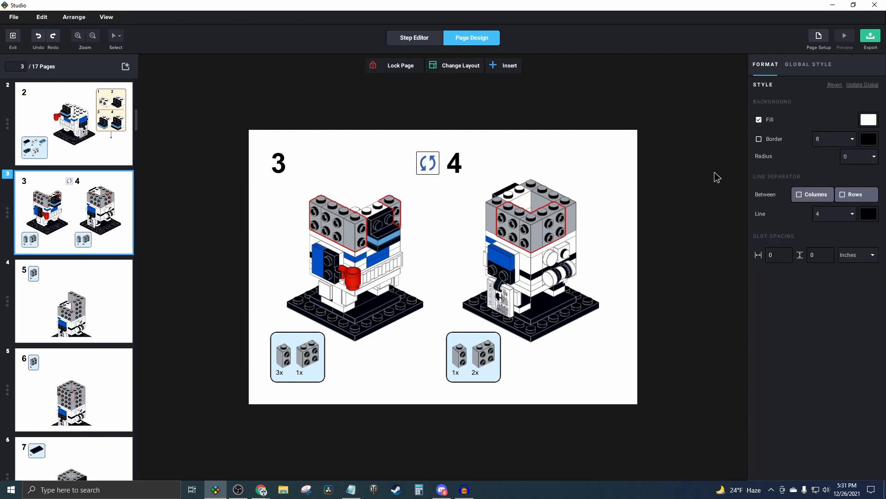
Delete the flip icon beside step number 4 on page 3
click(420, 163)
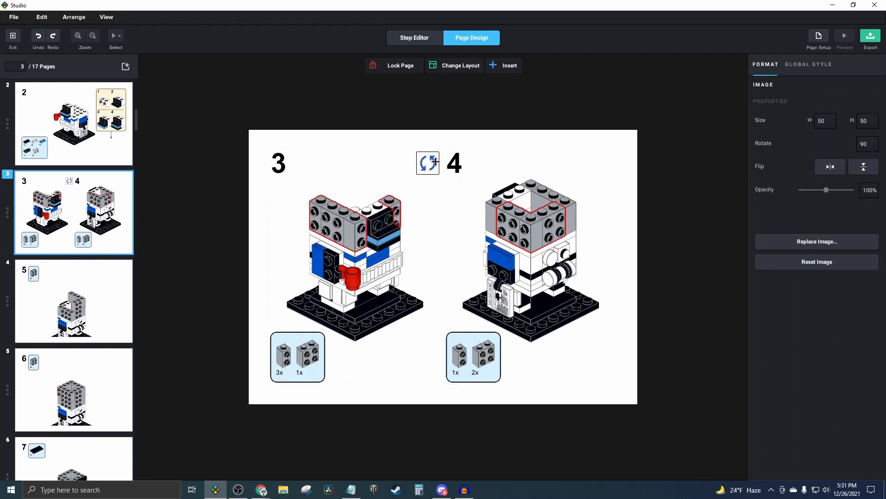
key(Delete)
click(667, 154)
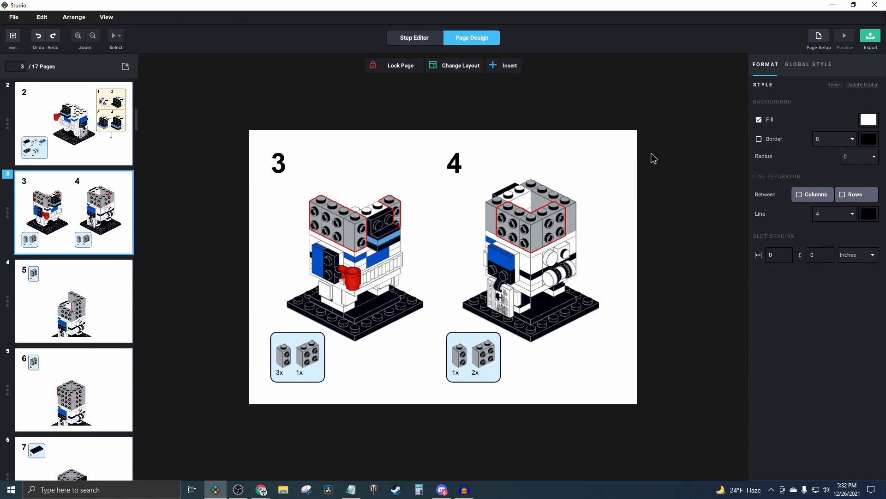
Reroute page 2's callout arrow to run from the callout's left edge to the top of the face section on step 2's figure
scroll(92, 245, down, 2)
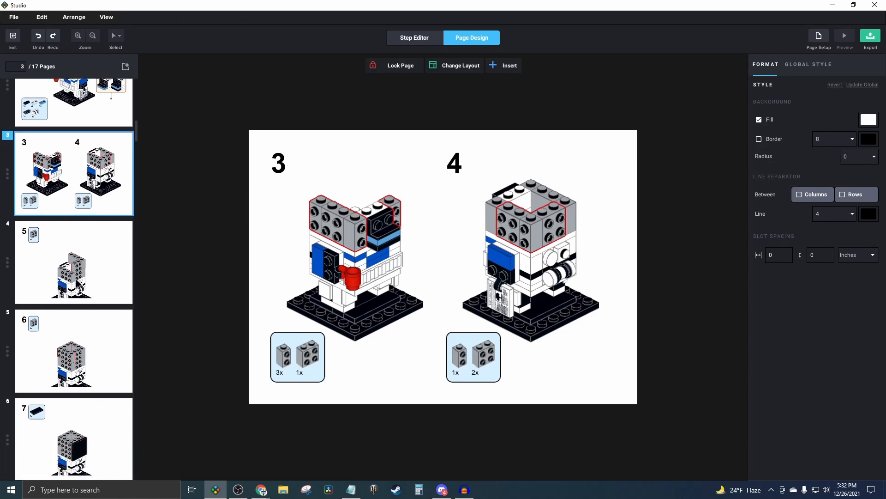
click(115, 231)
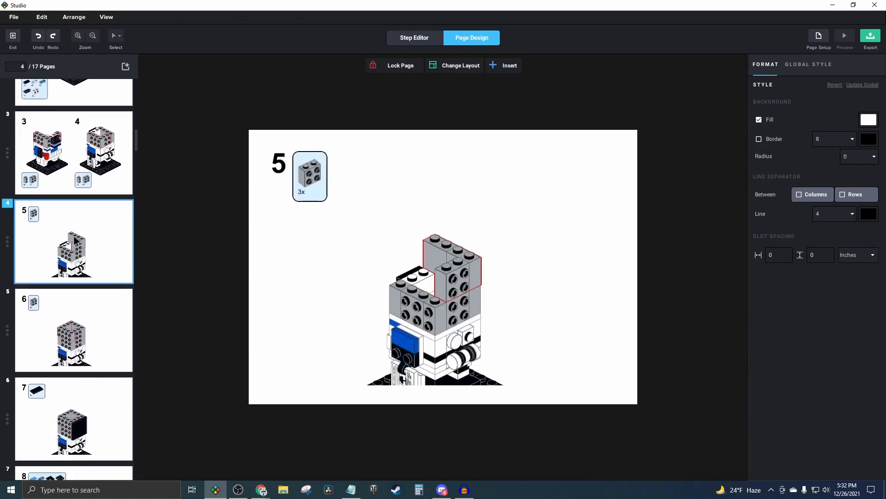
scroll(99, 181, up, 2)
click(75, 168)
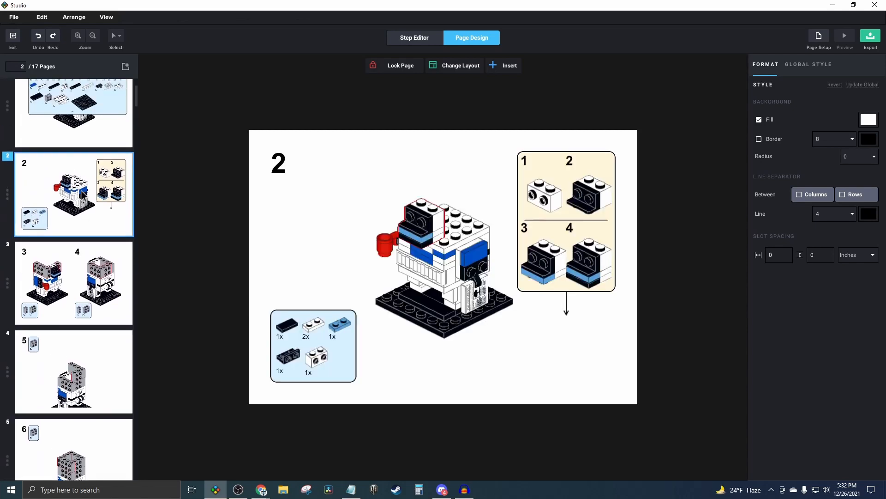
click(567, 303)
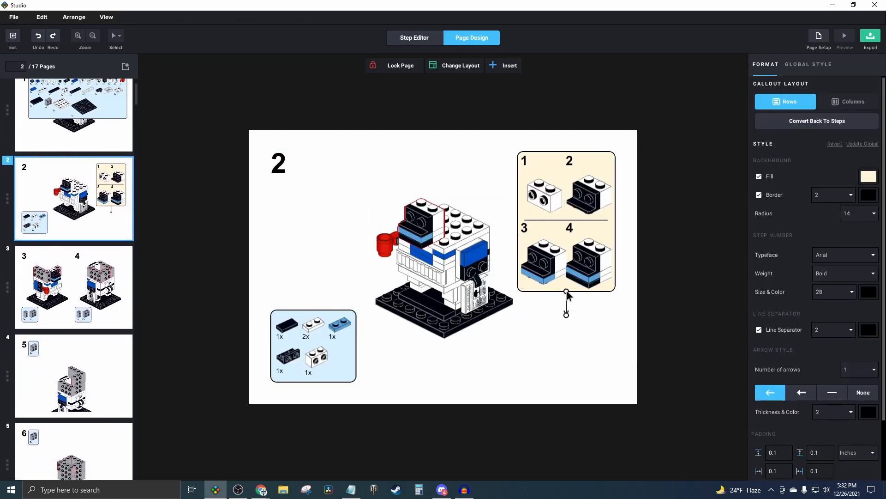
drag(566, 292, 505, 218)
drag(504, 187, 509, 183)
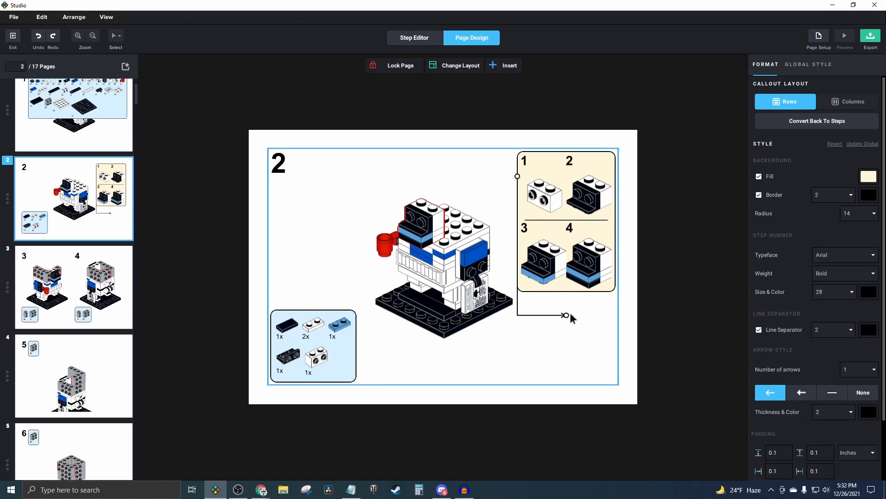
drag(567, 314, 427, 203)
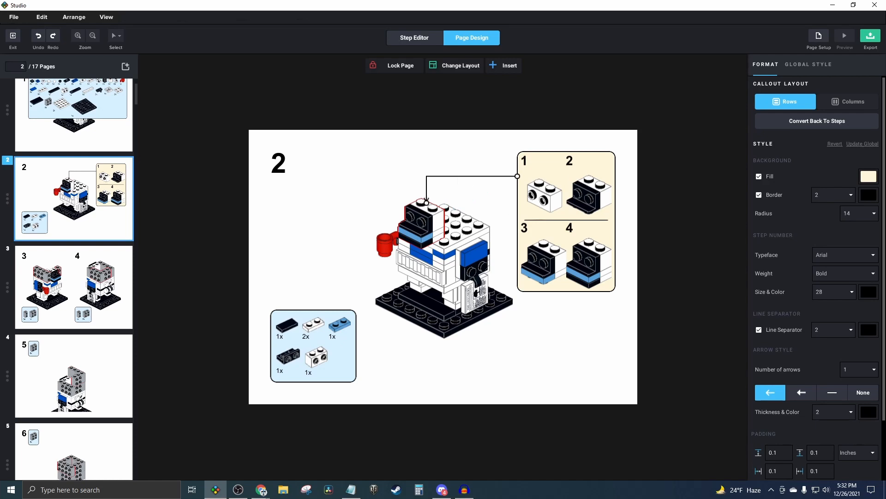
Set the color of the callout arrow on page 2 to bright green, 10FF16
scroll(821, 326, down, 2)
click(868, 342)
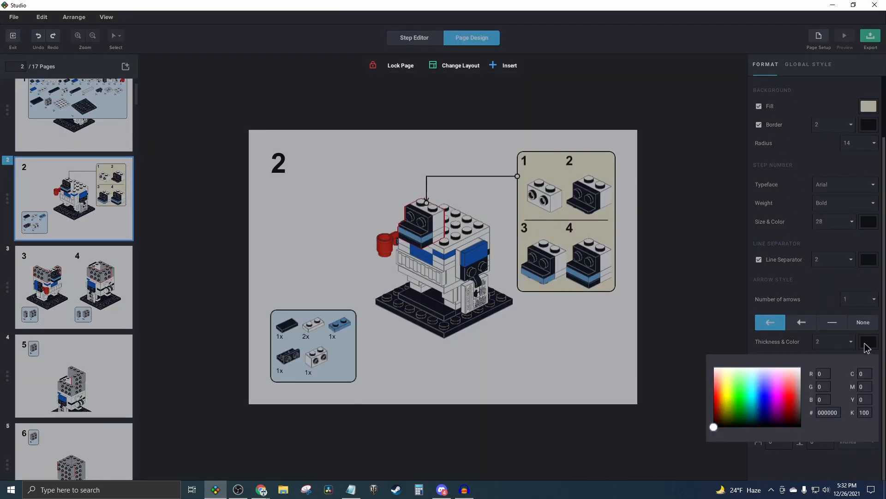
click(740, 395)
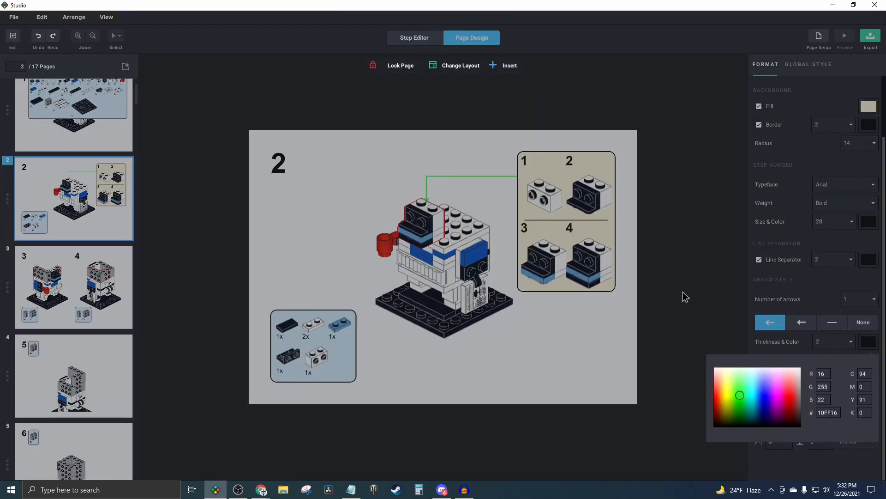
click(674, 276)
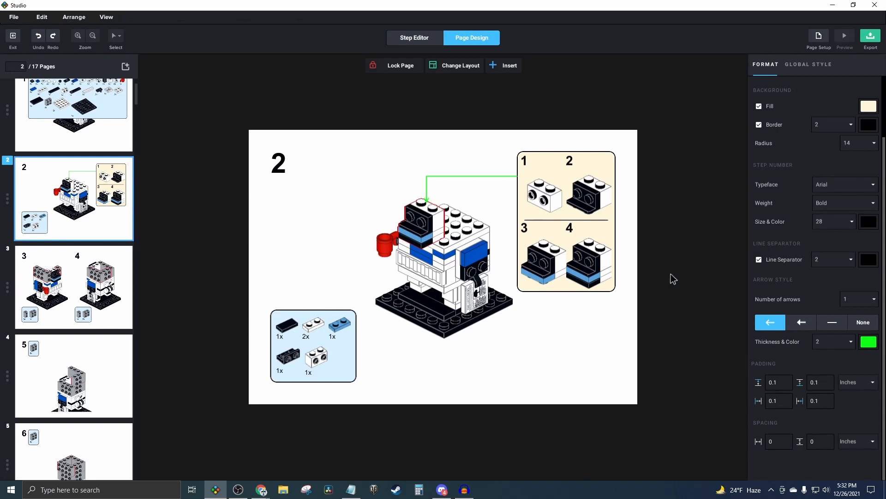
On page 17, change step 18's view to show the figure's face and place its parts list at the lower left of the page
scroll(133, 150, down, 3)
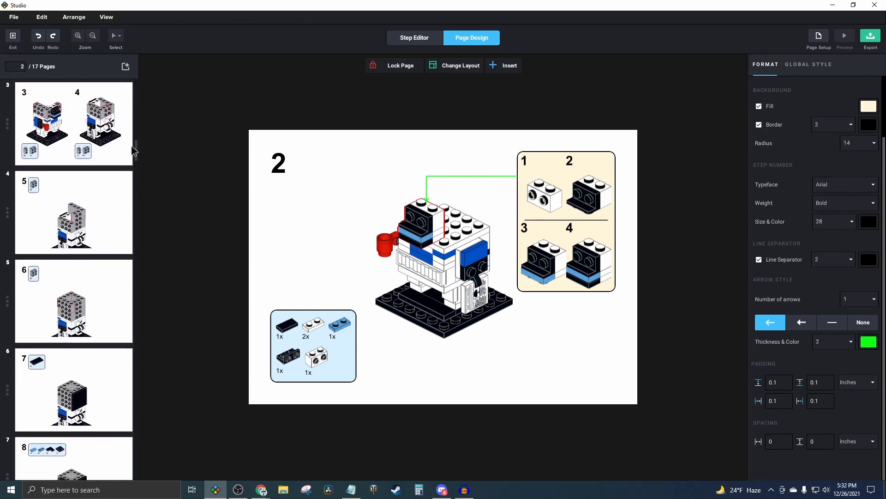
drag(134, 150, 138, 484)
click(75, 446)
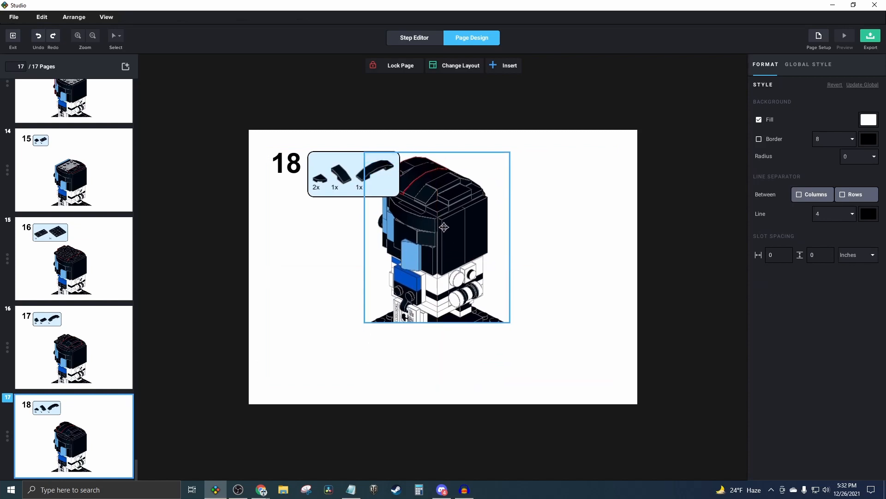
drag(444, 227, 449, 230)
click(849, 93)
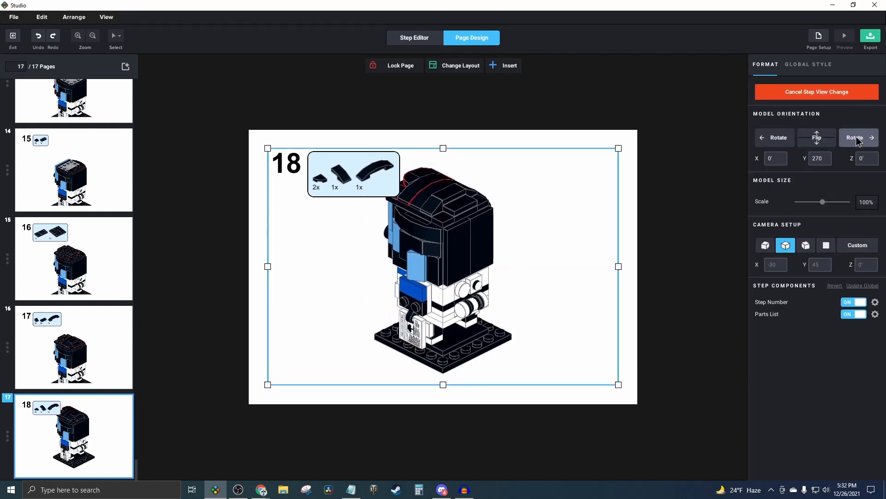
click(857, 139)
drag(369, 206, 325, 369)
click(594, 263)
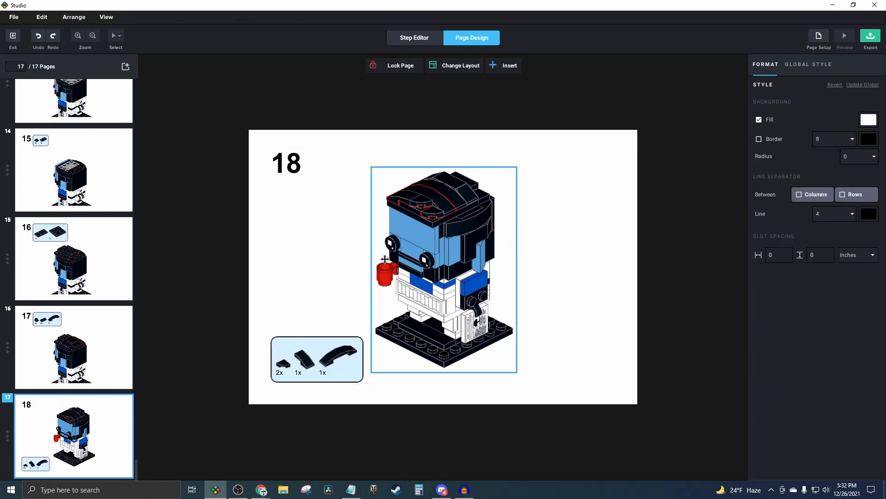
Insert a page after page 17, add the bill of materials to it, and check pages 18 and 19
click(7, 434)
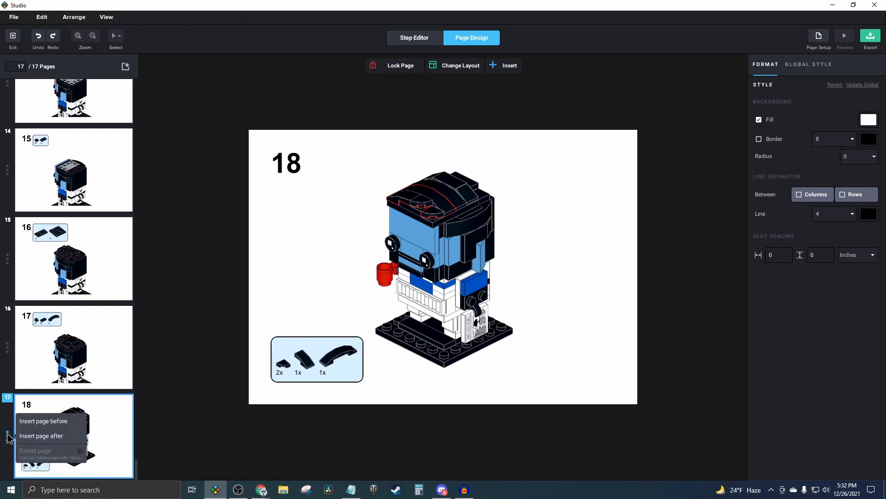
click(43, 436)
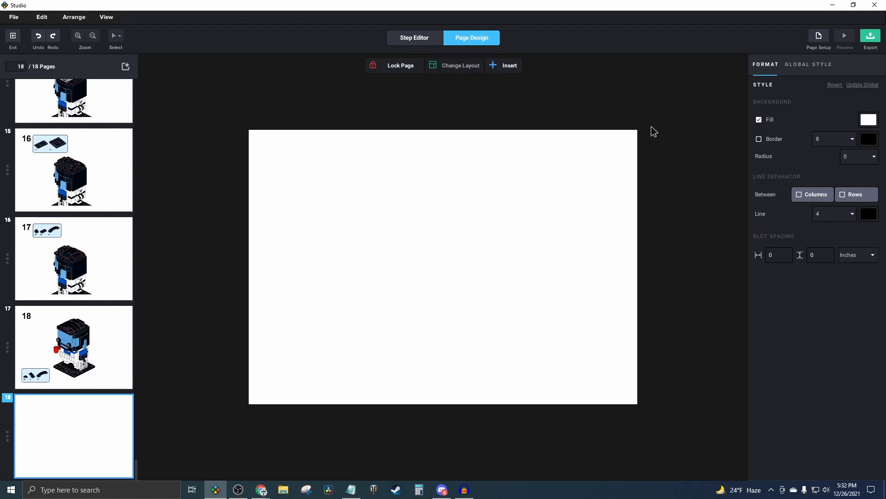
click(509, 66)
click(529, 169)
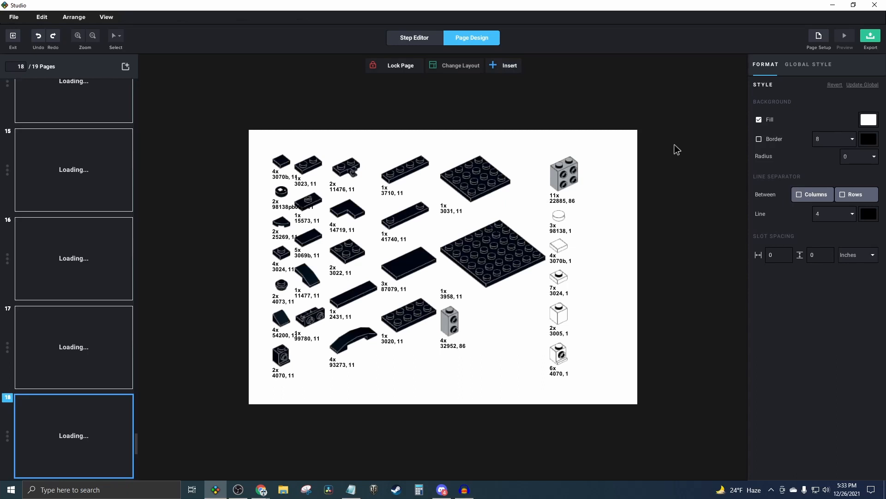
scroll(106, 305, down, 2)
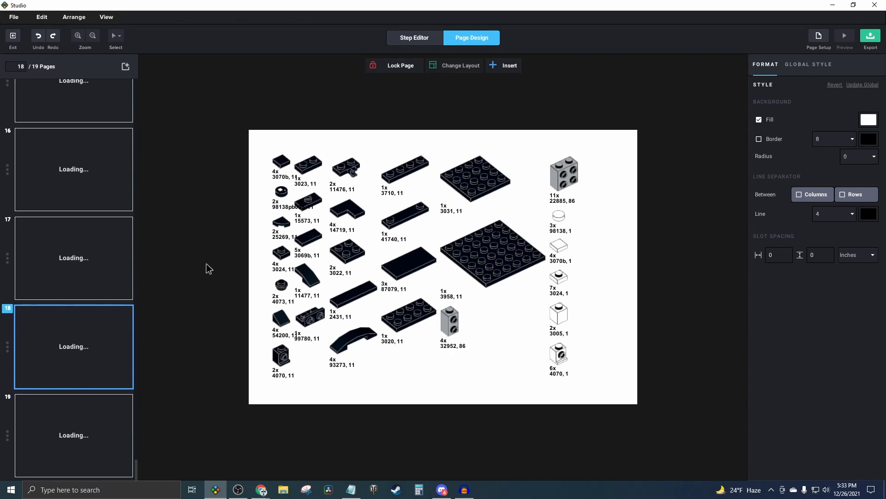
click(109, 410)
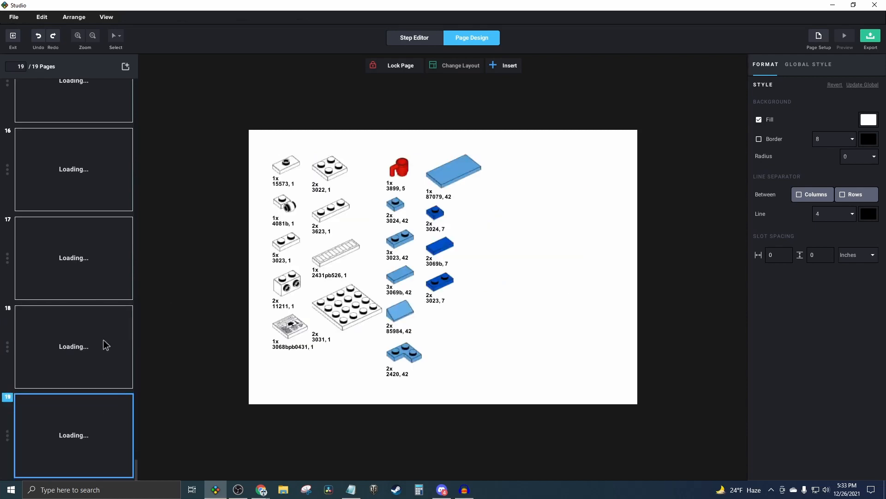
click(104, 340)
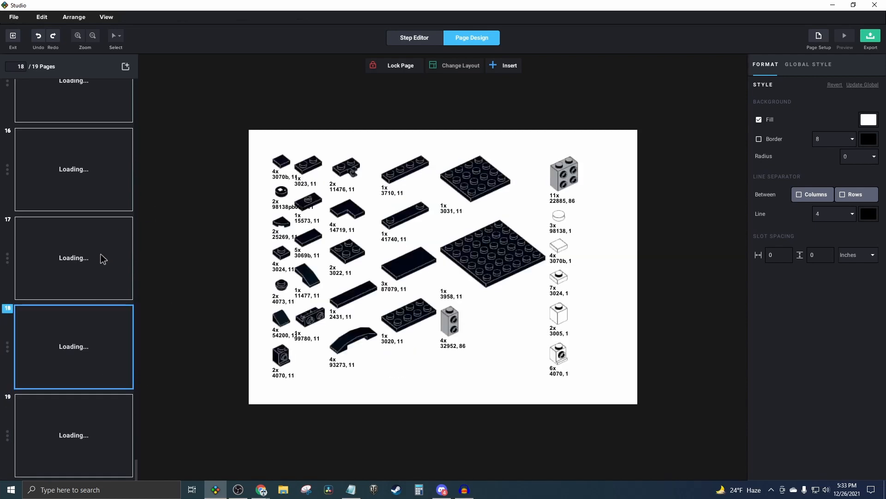
scroll(100, 256, up, 5)
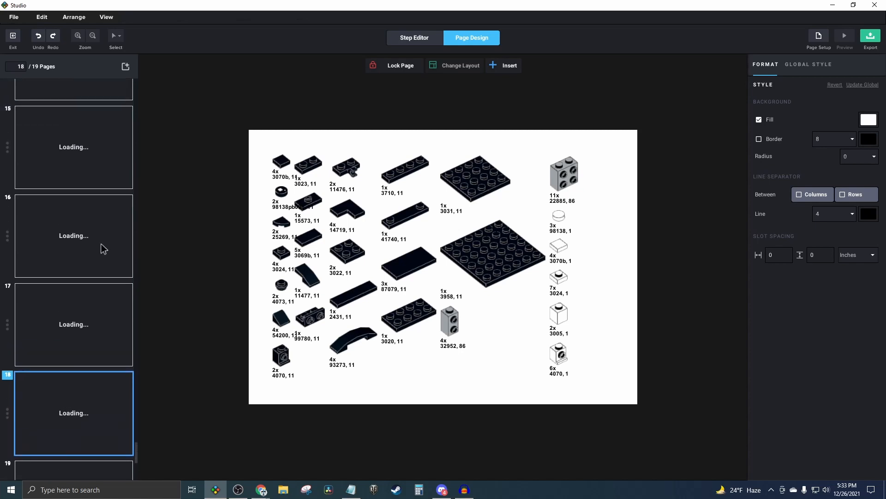
Set the horizontal and vertical part spacing of page 18's bill of materials to 0.3 inches each
scroll(102, 135, up, 1)
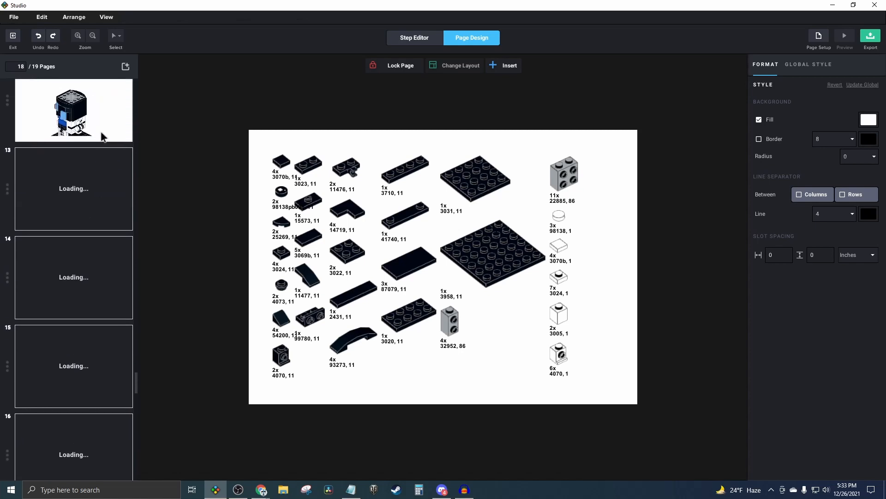
scroll(103, 139, down, 6)
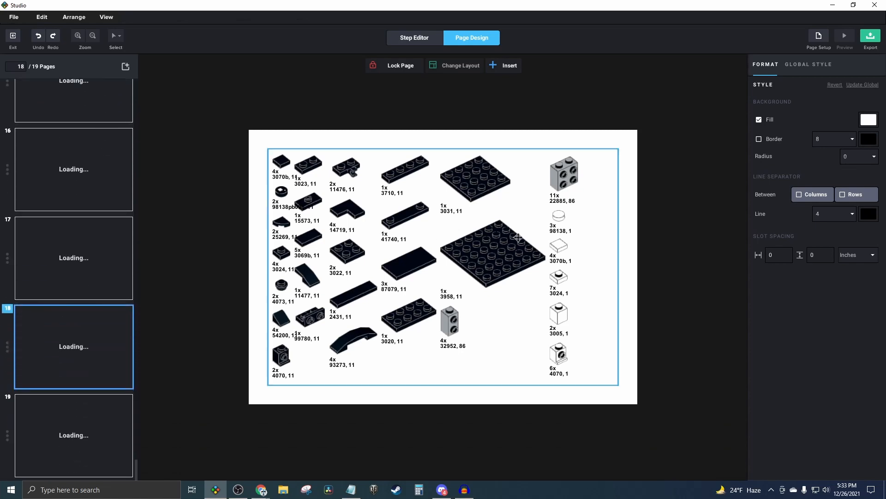
click(610, 239)
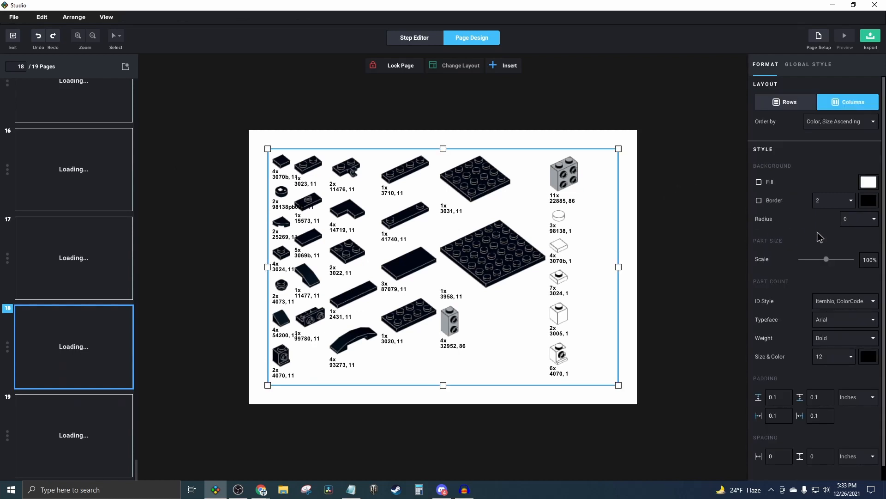
scroll(817, 233, down, 1)
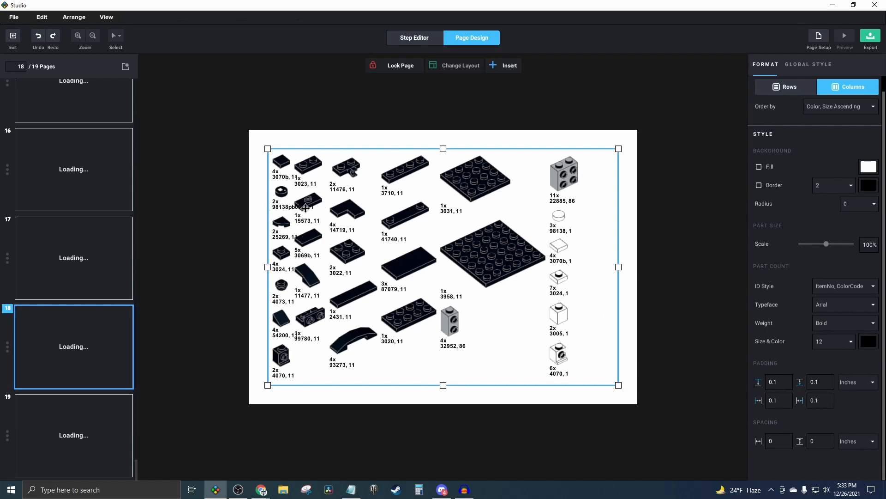
click(780, 442)
text(.3)
key(Tab)
text(.3)
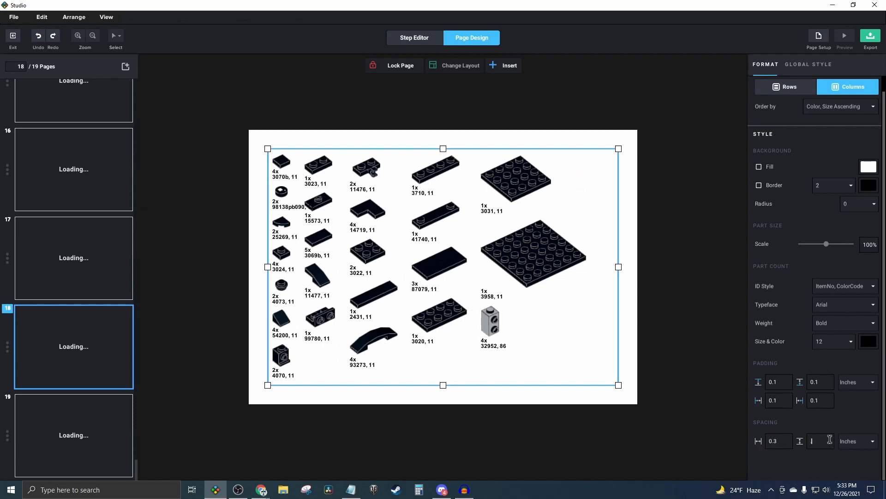
click(660, 266)
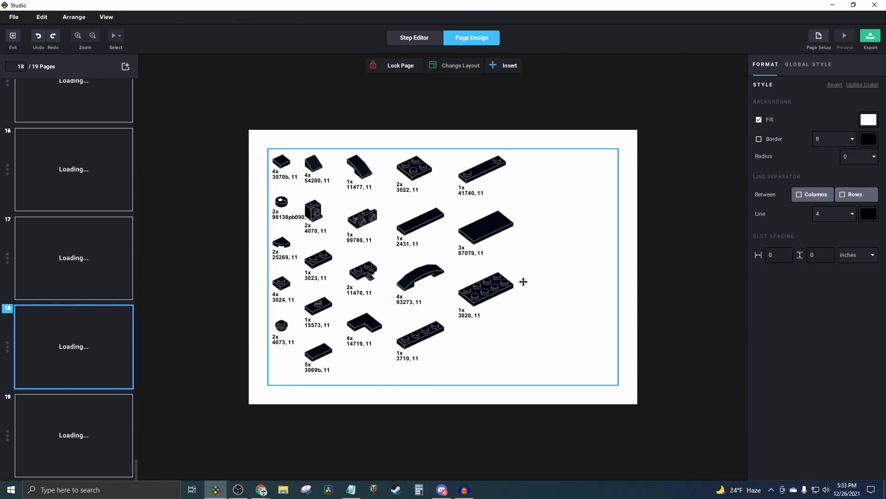
Check the bill of materials on pages 19 and 20, and set its horizontal part spacing to 0.5 inches on page 18
click(97, 437)
scroll(91, 418, down, 2)
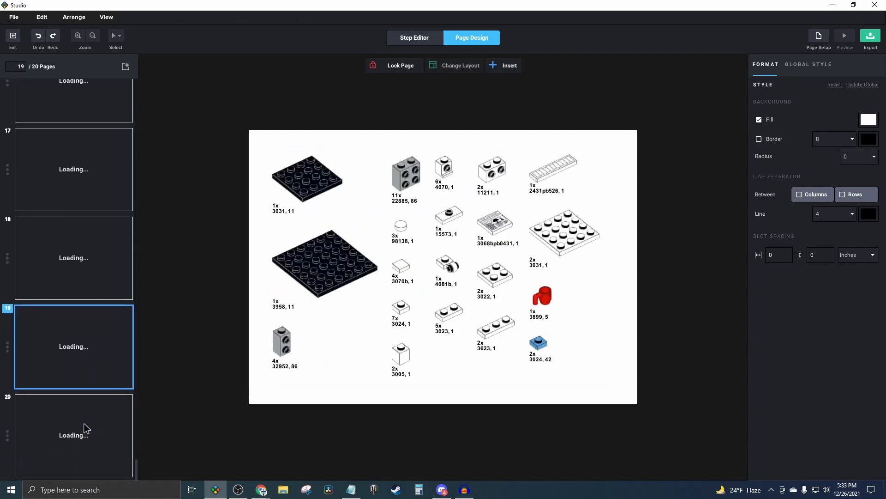
click(84, 422)
click(68, 372)
scroll(83, 333, up, 1)
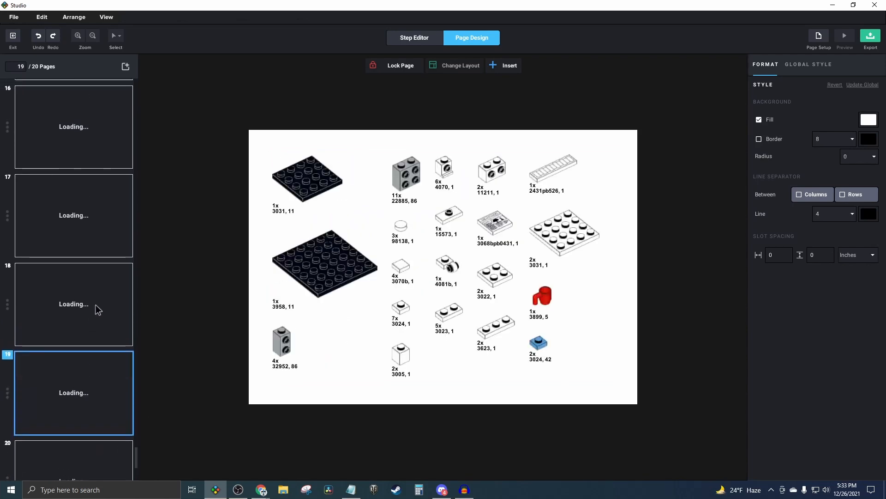
click(95, 308)
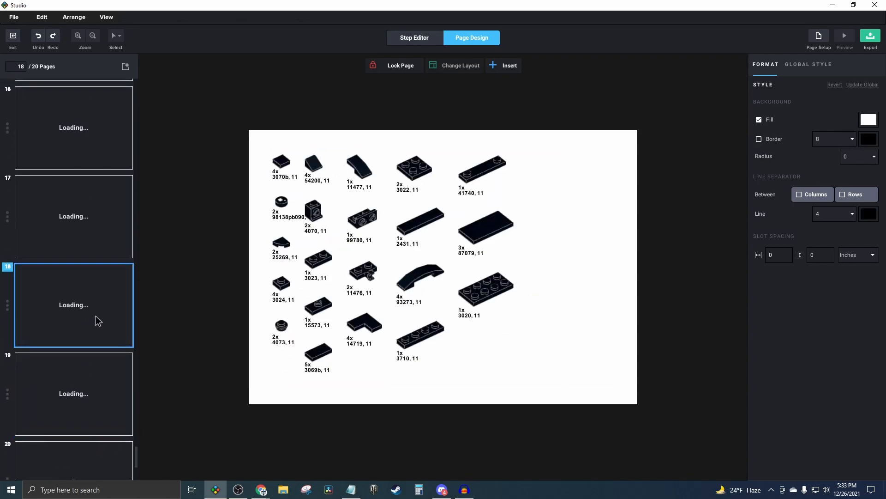
click(580, 306)
click(786, 456)
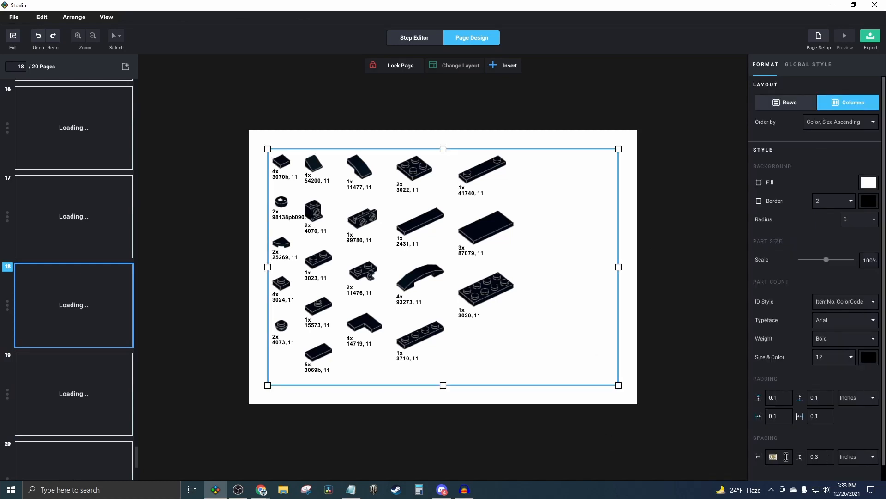
key(Return)
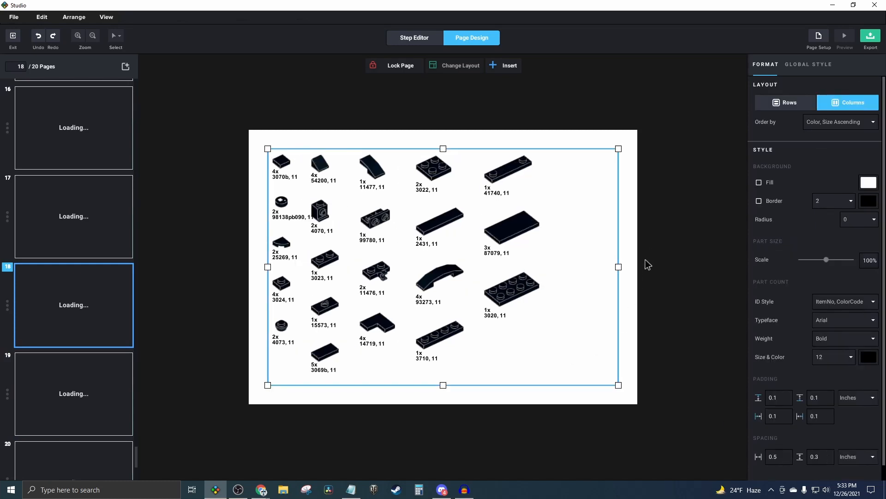
click(362, 222)
Check the bill of materials layout on pages 19 and 20, and review instruction pages 1 to 3
scroll(103, 394, down, 2)
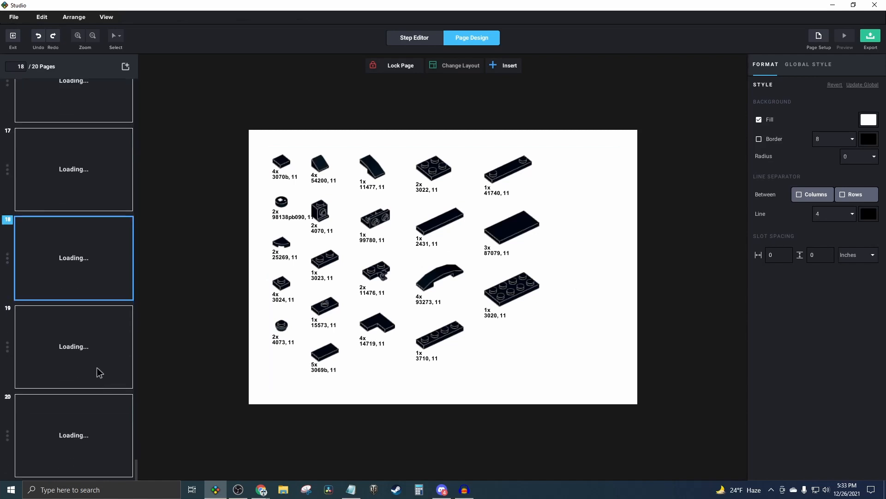
click(86, 352)
click(95, 414)
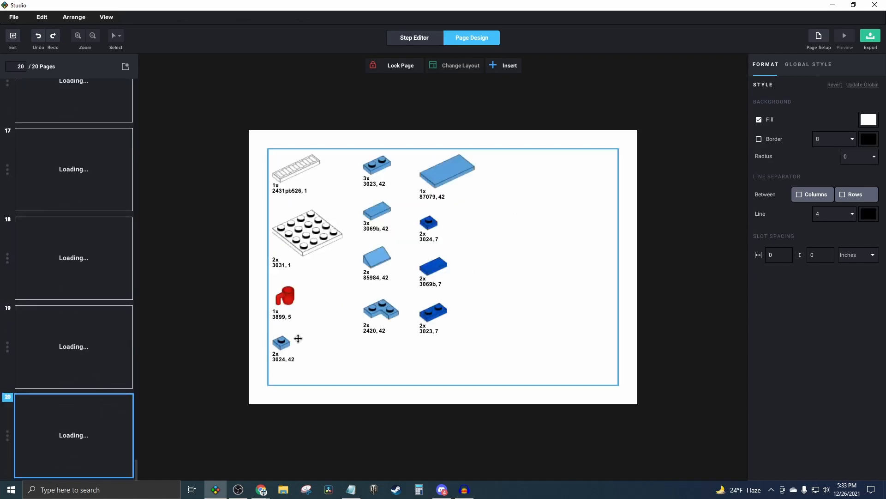
click(86, 252)
click(93, 345)
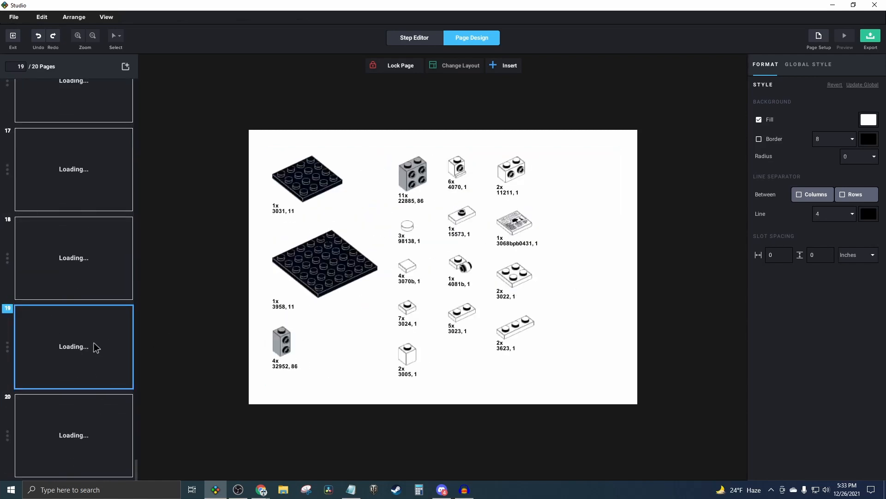
drag(135, 466, 149, 91)
click(71, 163)
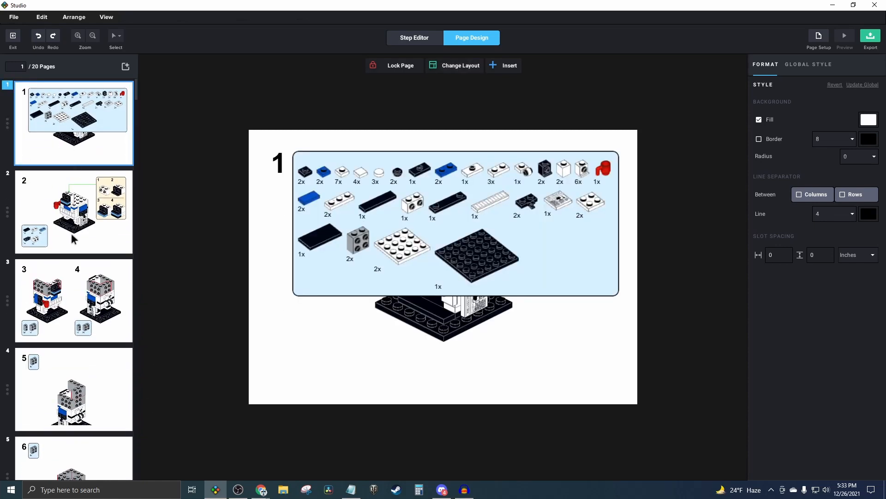
click(70, 212)
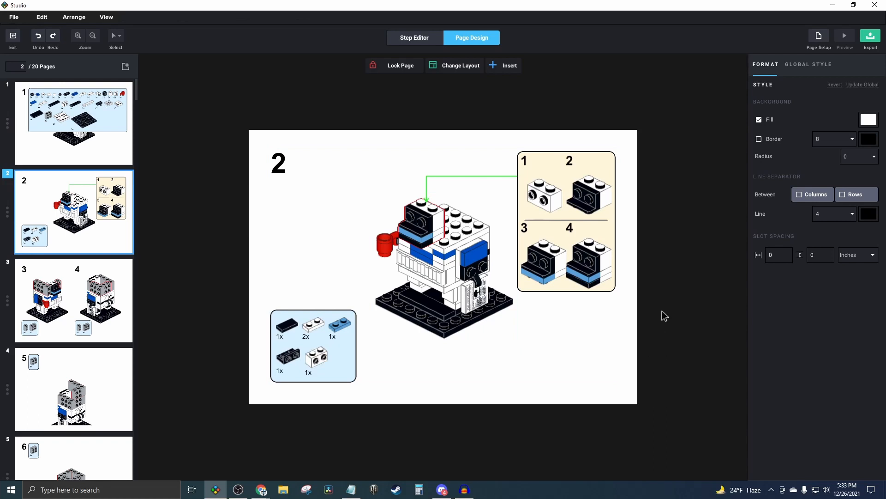
click(59, 278)
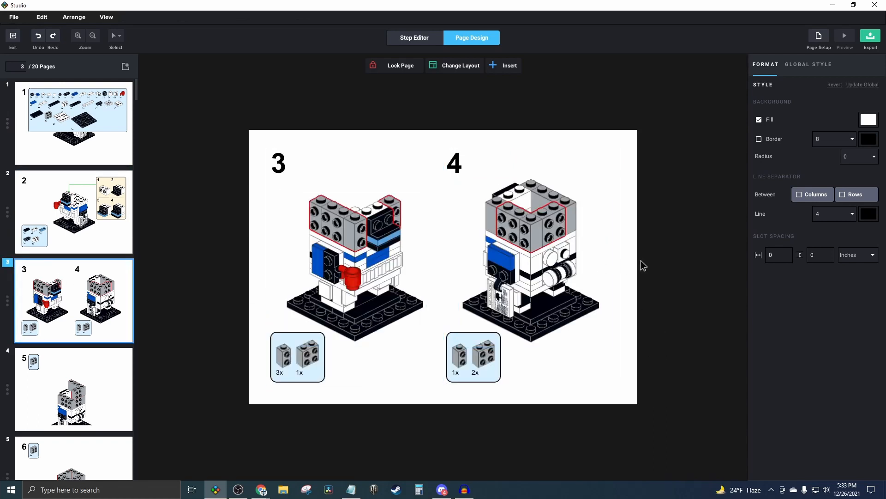